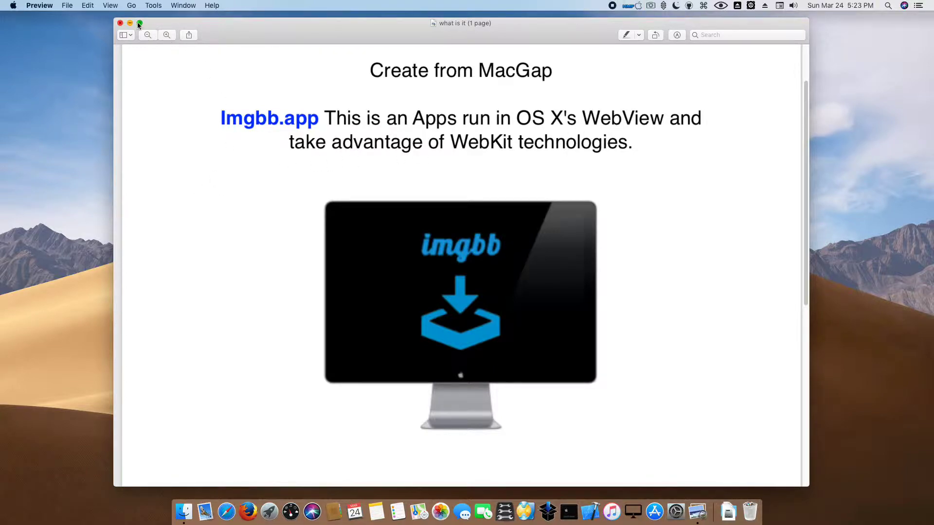
# - Open imgbb.dmg and copy the imgbb app into the Applications folder
pyautogui.click(121, 23)
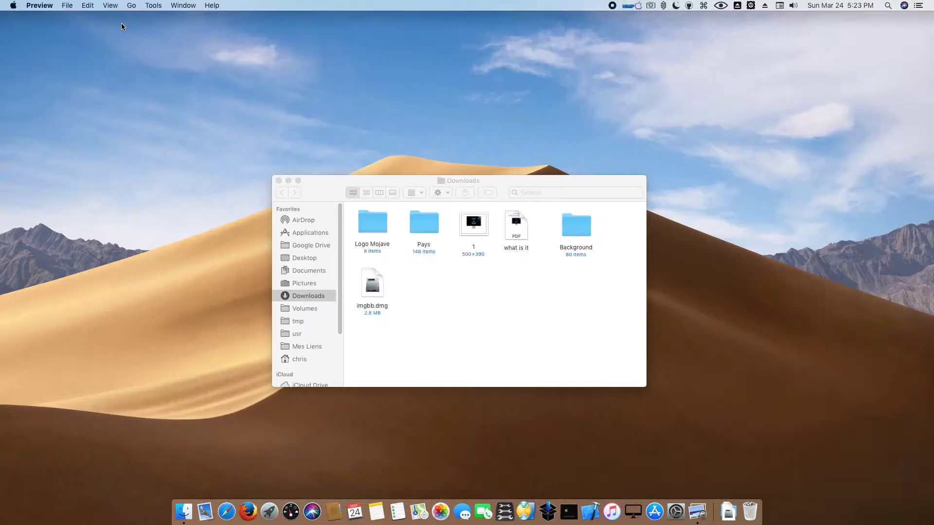
pyautogui.doubleClick(368, 287)
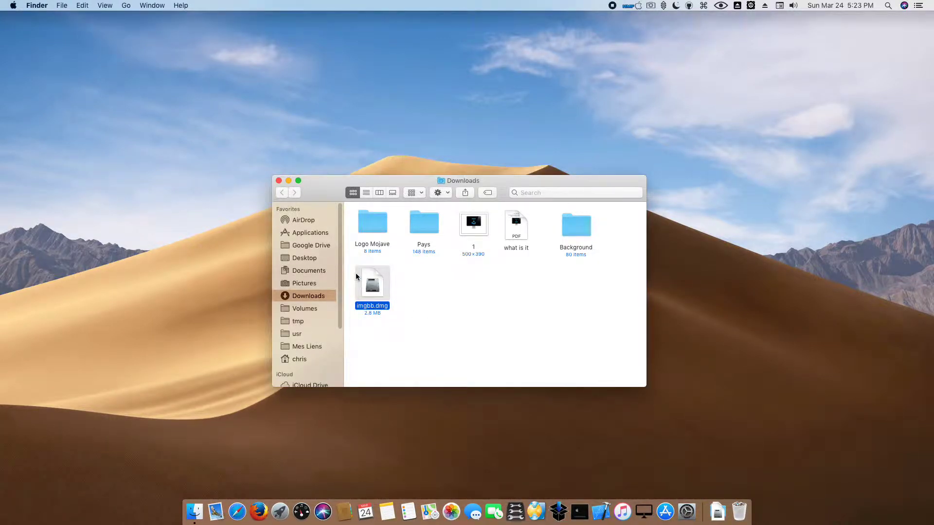
pyautogui.moveTo(303, 226); pyautogui.dragTo(409, 42)
pyautogui.click(406, 280)
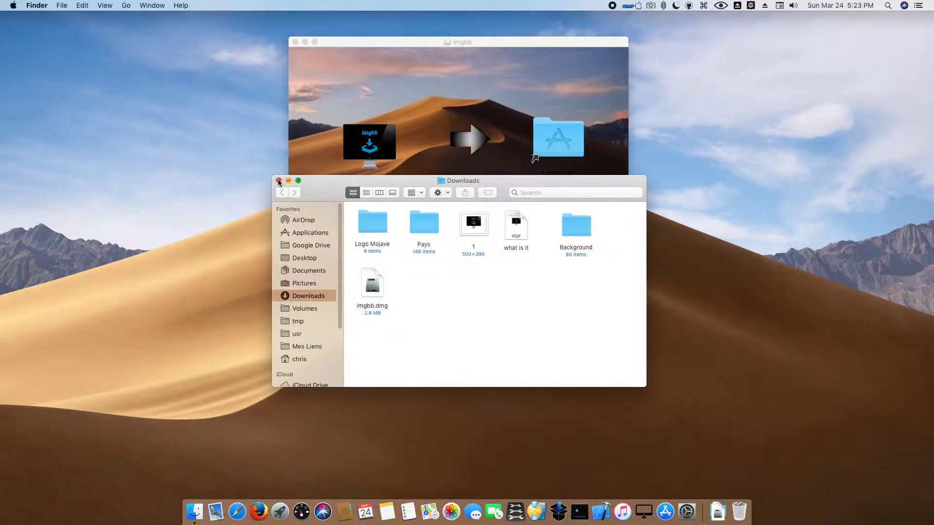
pyautogui.click(278, 181)
pyautogui.click(347, 145)
pyautogui.moveTo(558, 145); pyautogui.dragTo(557, 136)
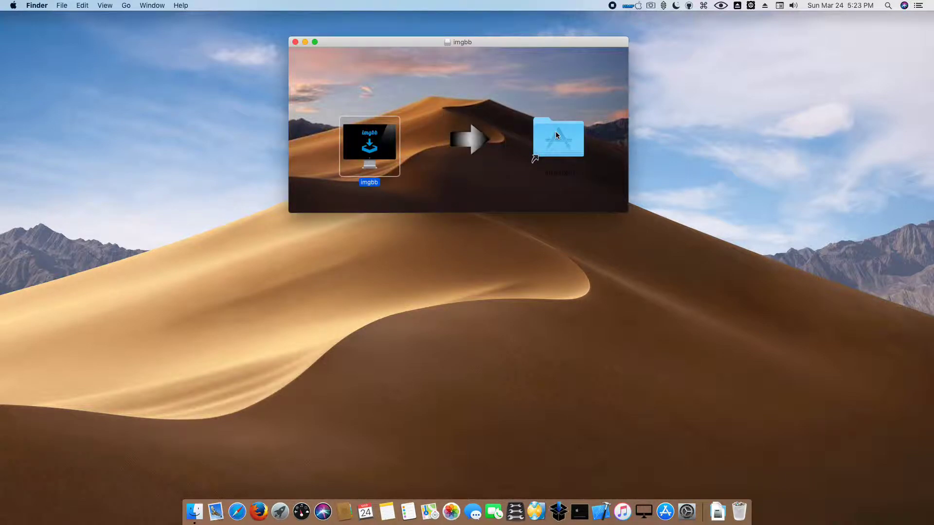
# - Close the imgbb disk window, then open a Finder window on Downloads and close it
pyautogui.click(295, 43)
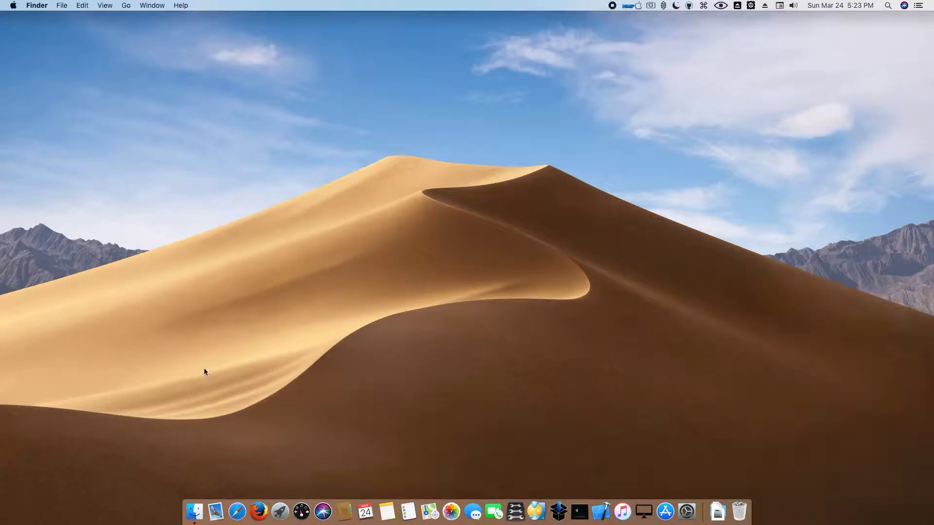
pyautogui.click(200, 497)
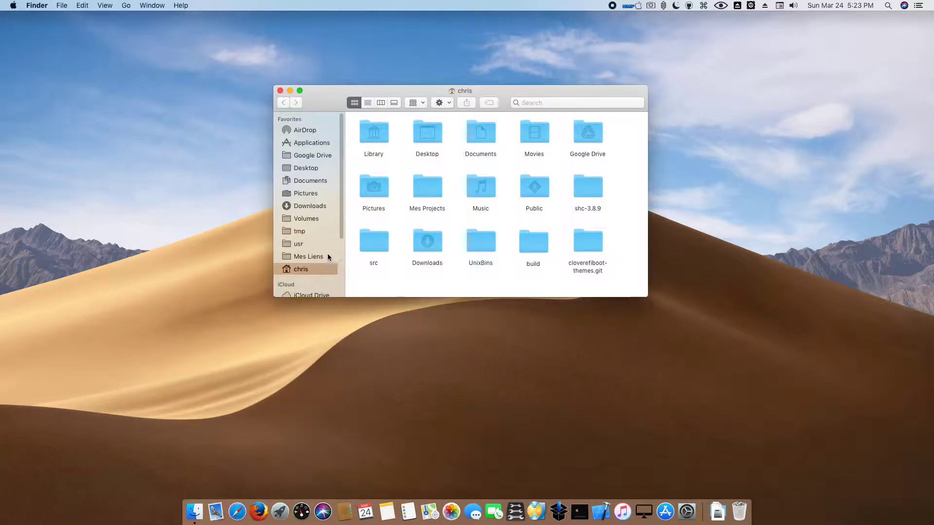
pyautogui.scroll(-3, 328, 253)
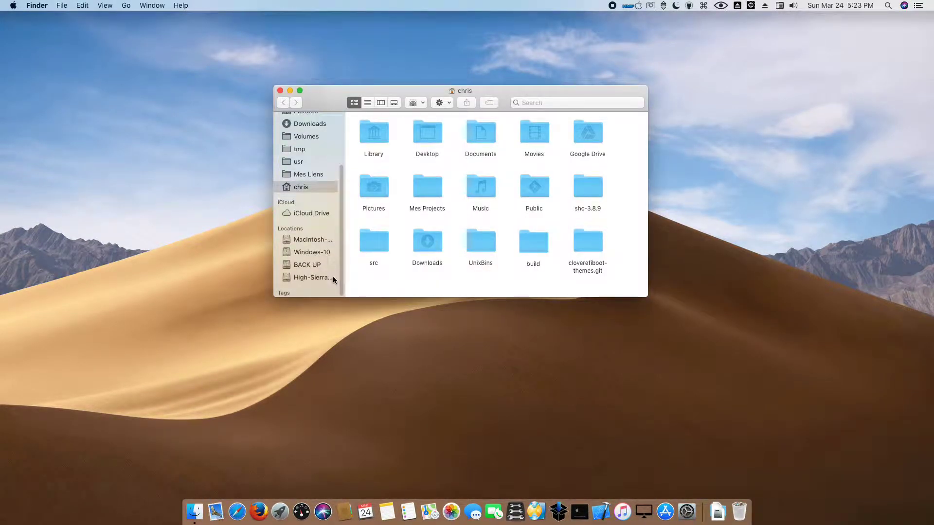
pyautogui.click(313, 124)
pyautogui.moveTo(334, 104); pyautogui.dragTo(372, 166)
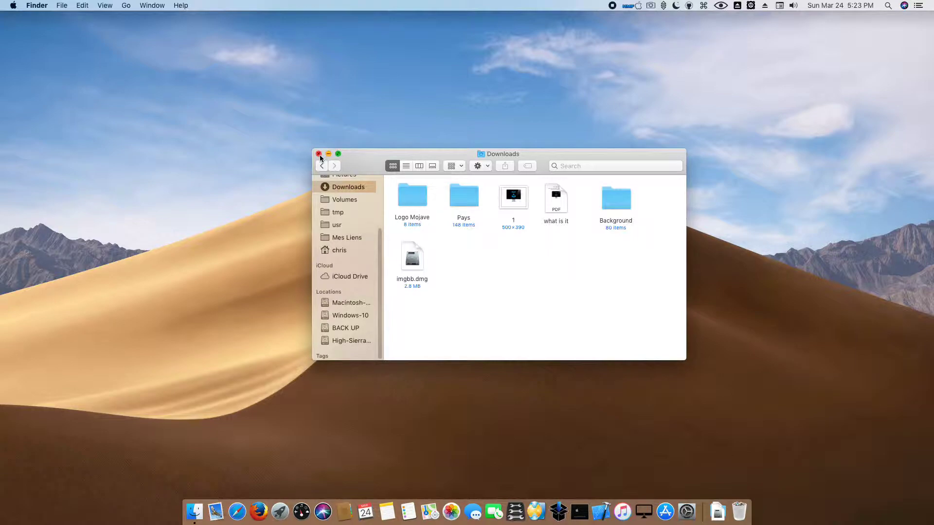
pyautogui.click(318, 154)
# - Launch imgbb from Launchpad page 2 and enter its upload page, leaving the language on EN
pyautogui.click(278, 506)
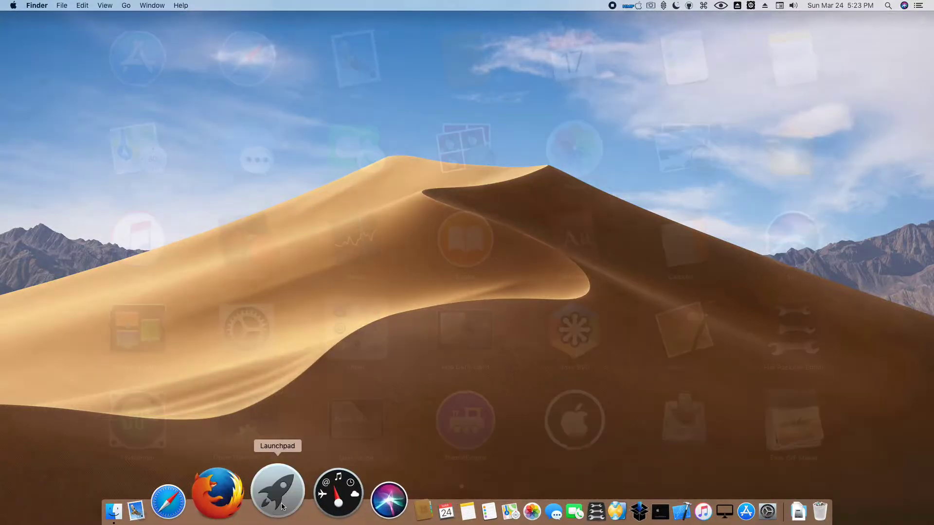
pyautogui.hscroll(3, 293, 375)
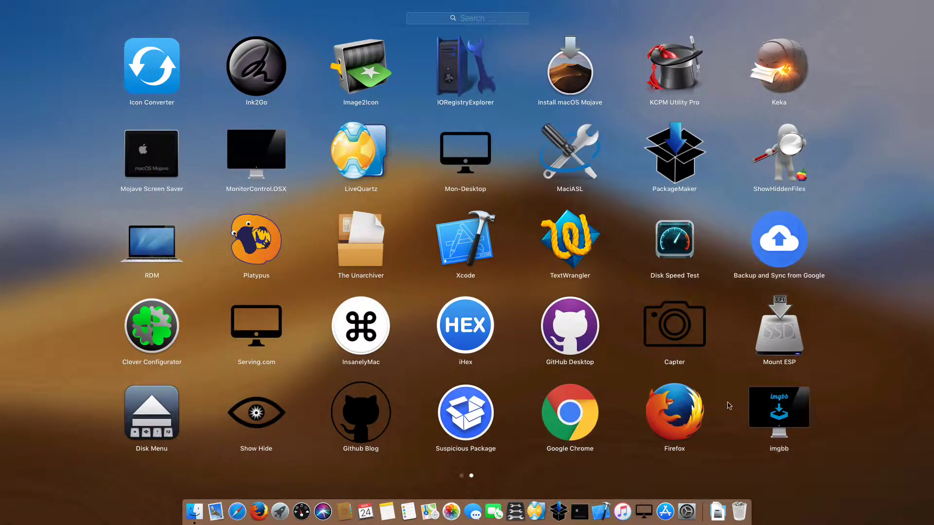
pyautogui.click(757, 408)
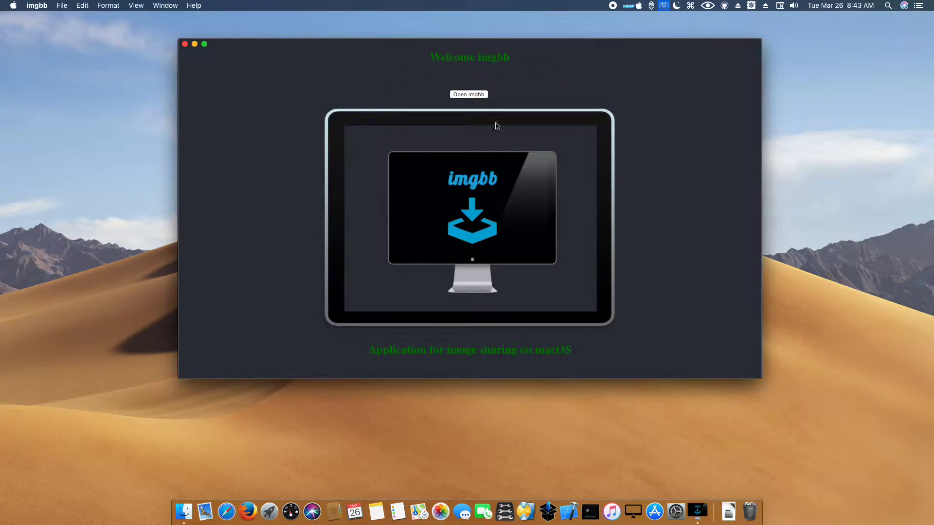
pyautogui.click(483, 96)
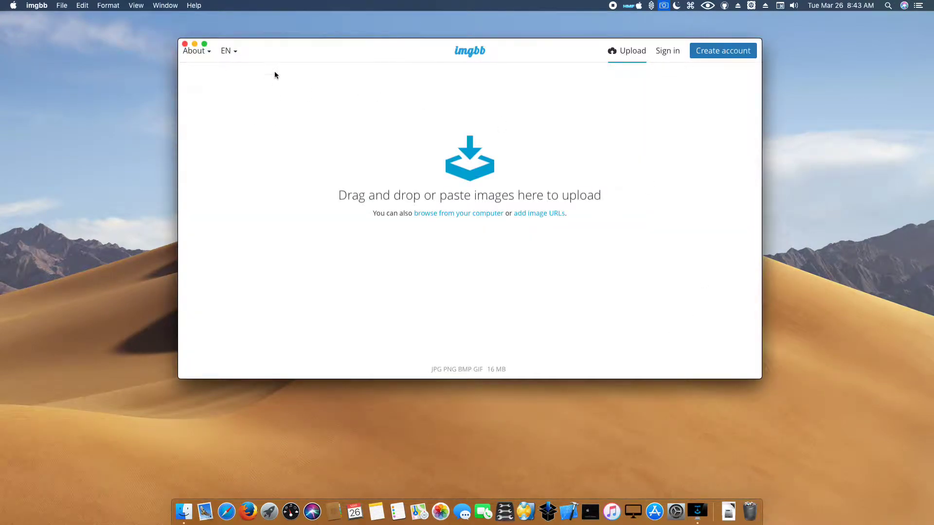
pyautogui.click(235, 51)
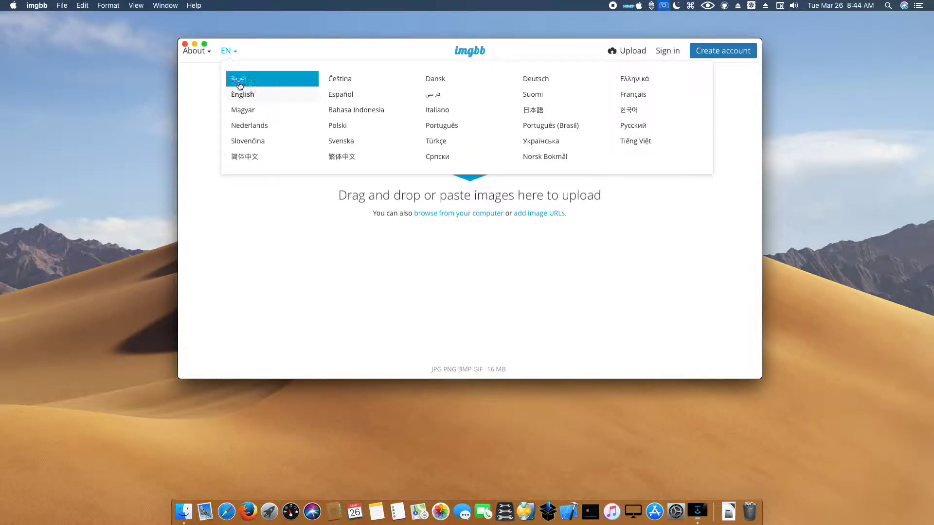
pyautogui.click(199, 102)
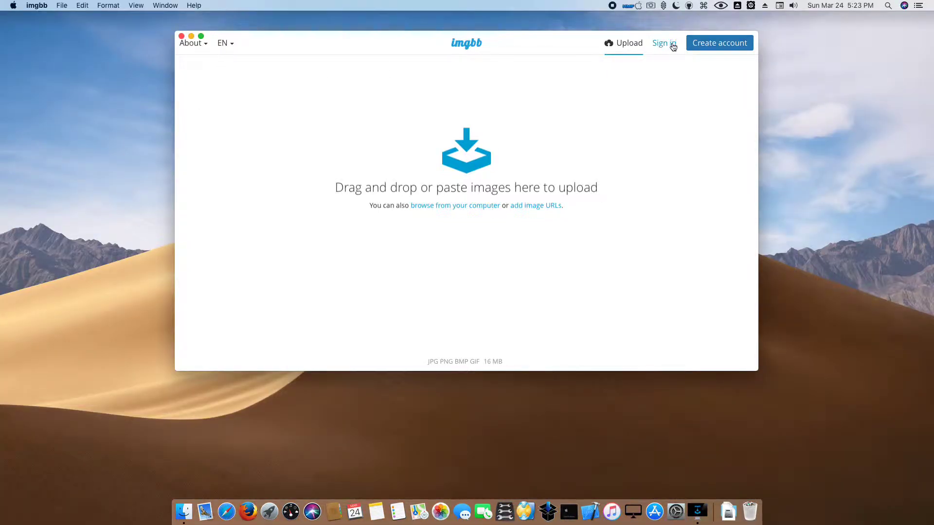
# - Look over the Sign in and Create account forms, closing each without entering anything
pyautogui.click(672, 44)
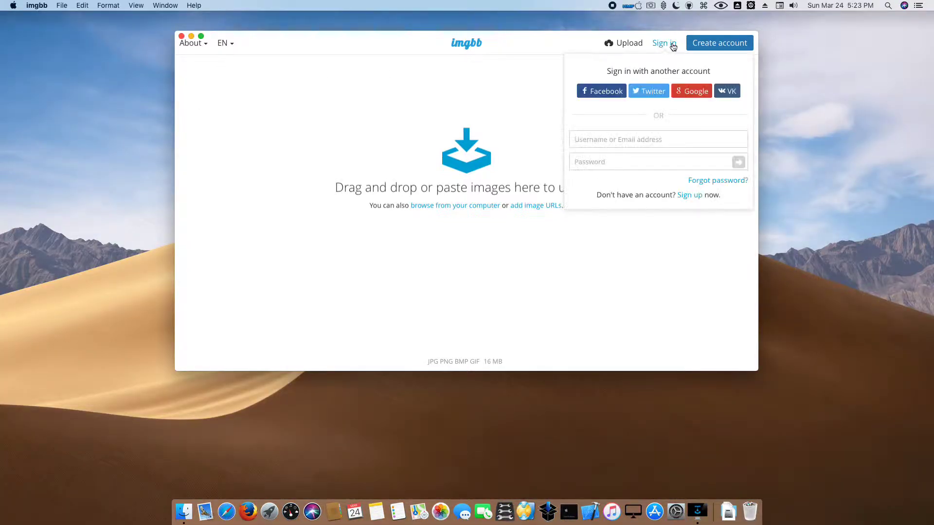
pyautogui.click(607, 137)
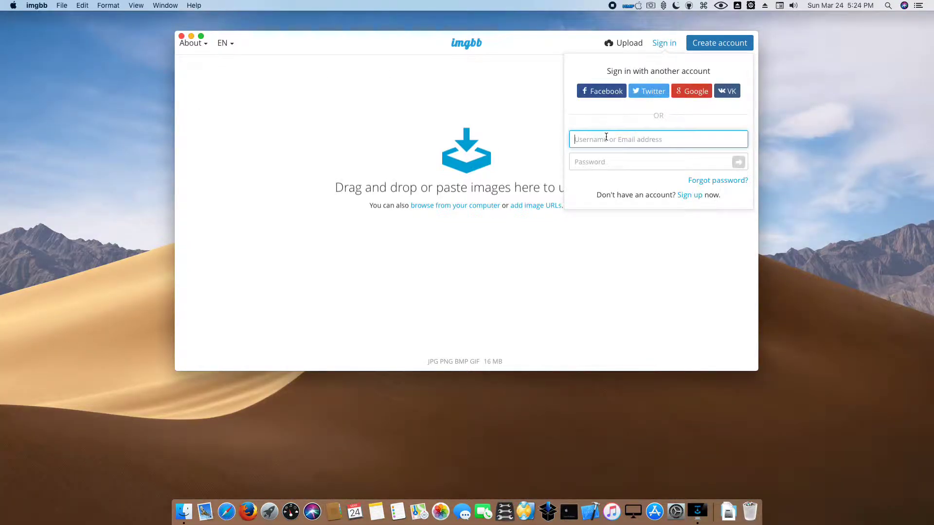
pyautogui.click(523, 103)
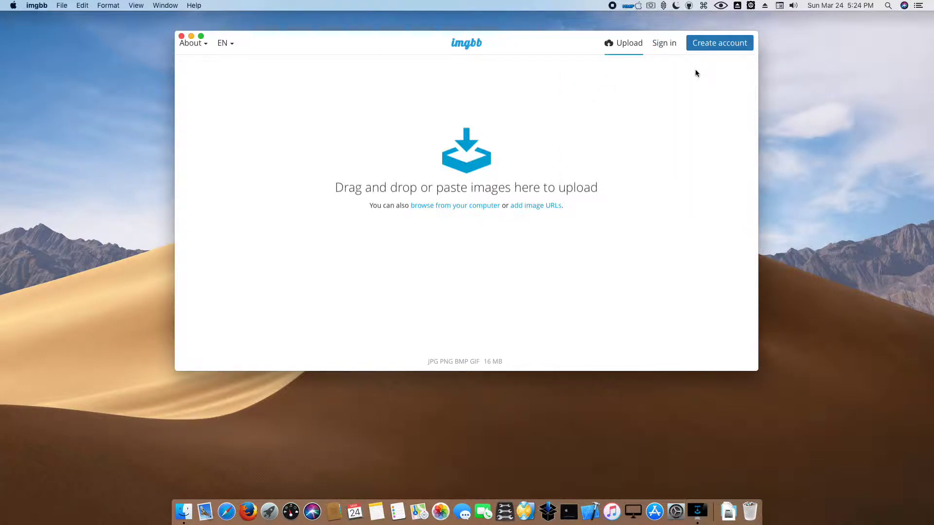
pyautogui.click(712, 47)
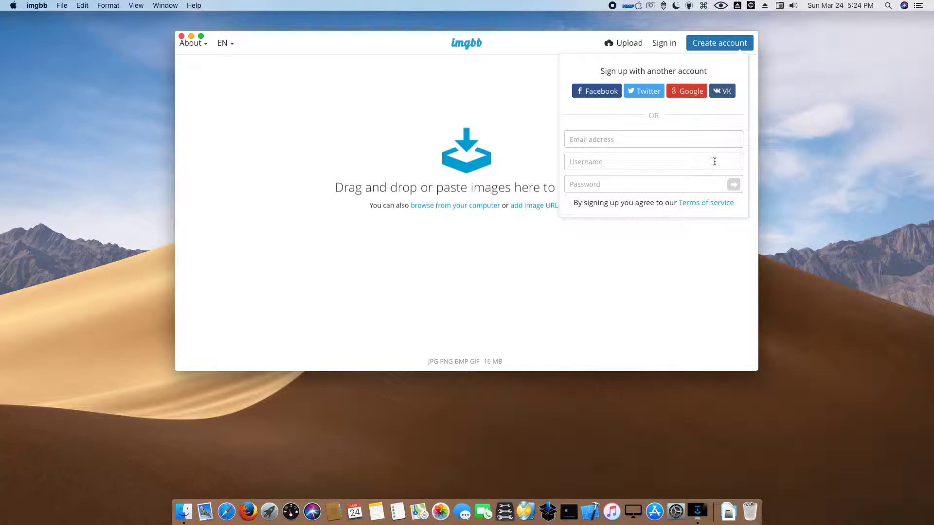
pyautogui.click(524, 126)
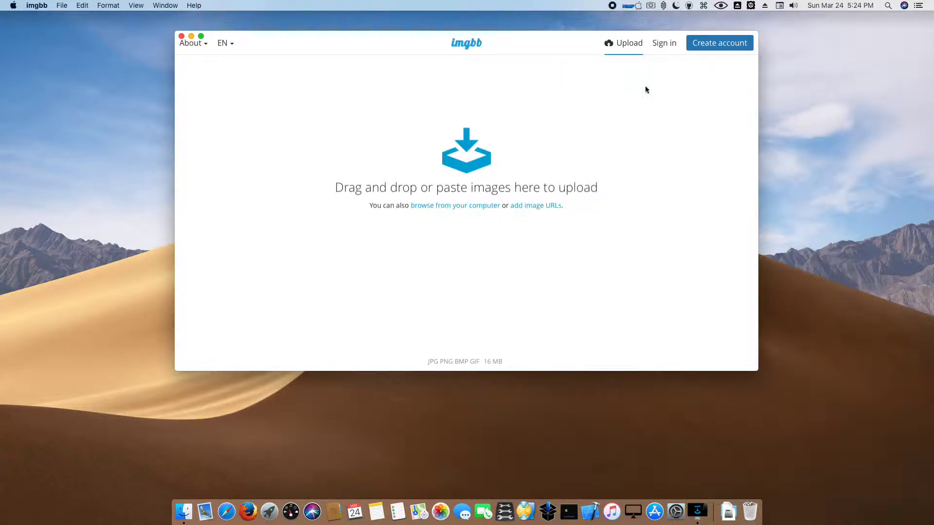
# - Reopen the Sign in form and enter the account e-mail and password
pyautogui.click(666, 44)
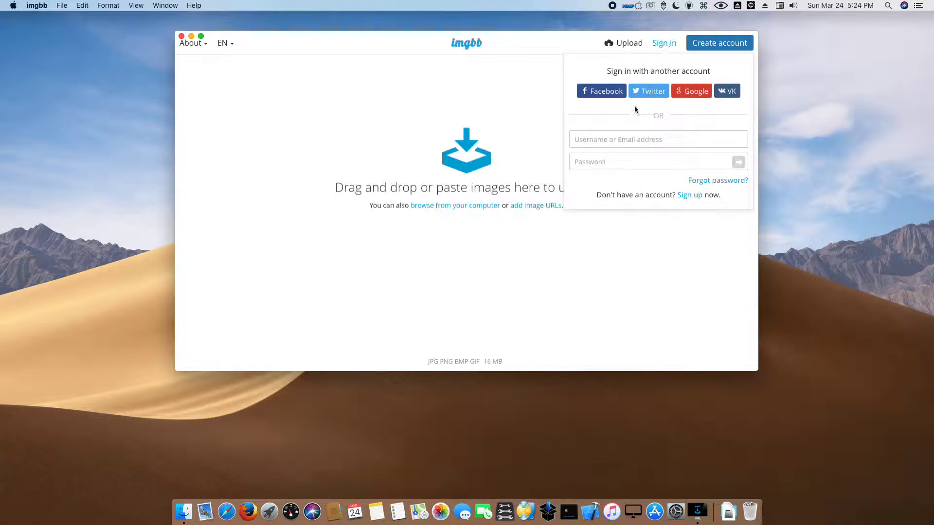
pyautogui.click(603, 141)
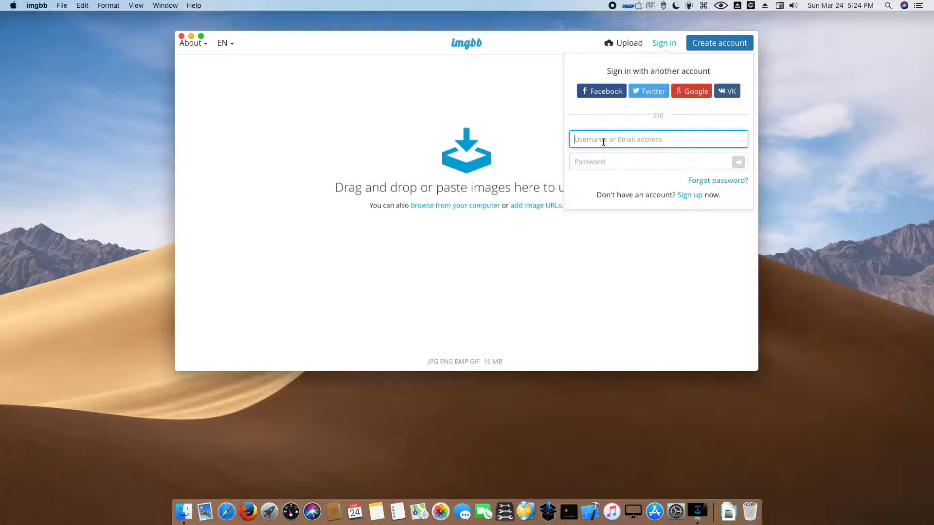
pyautogui.click(613, 163)
pyautogui.write('••')
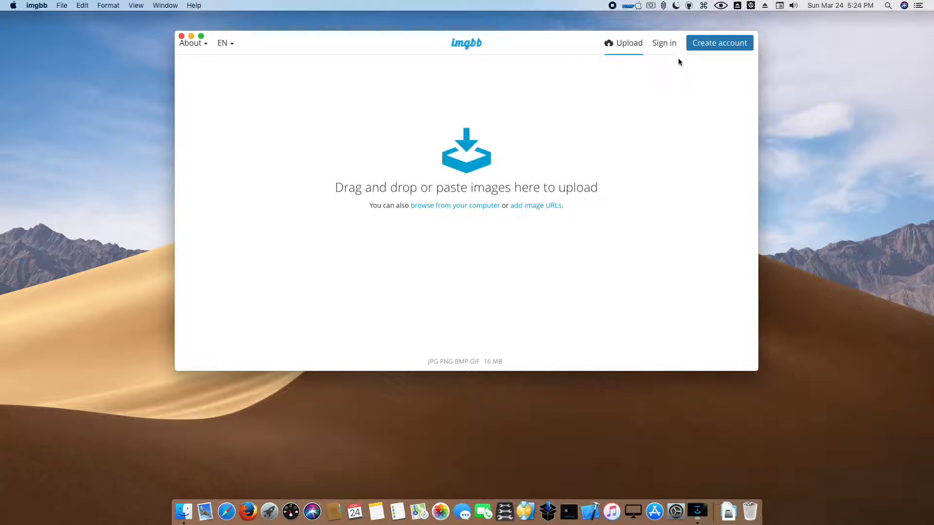
pyautogui.moveTo(669, 46)
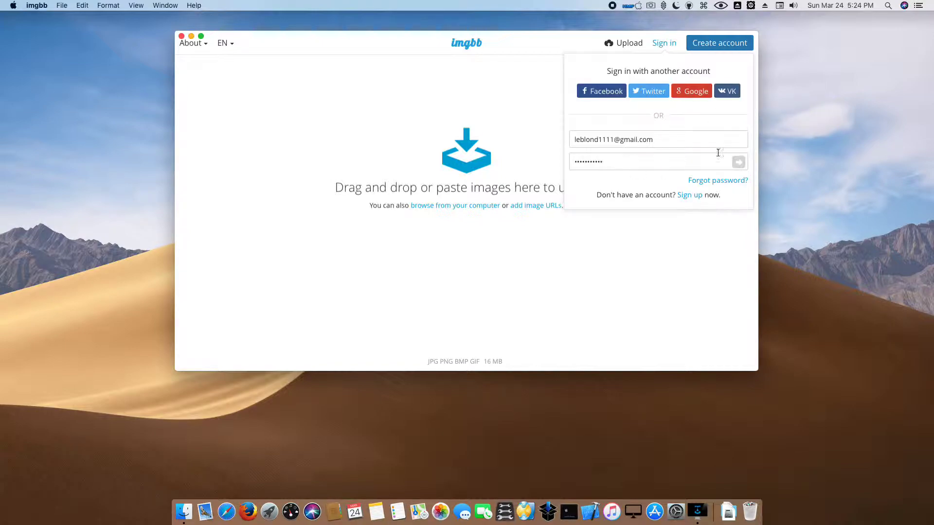
# - Log in with the entered credentials and look over the account menu and profile page
pyautogui.click(738, 163)
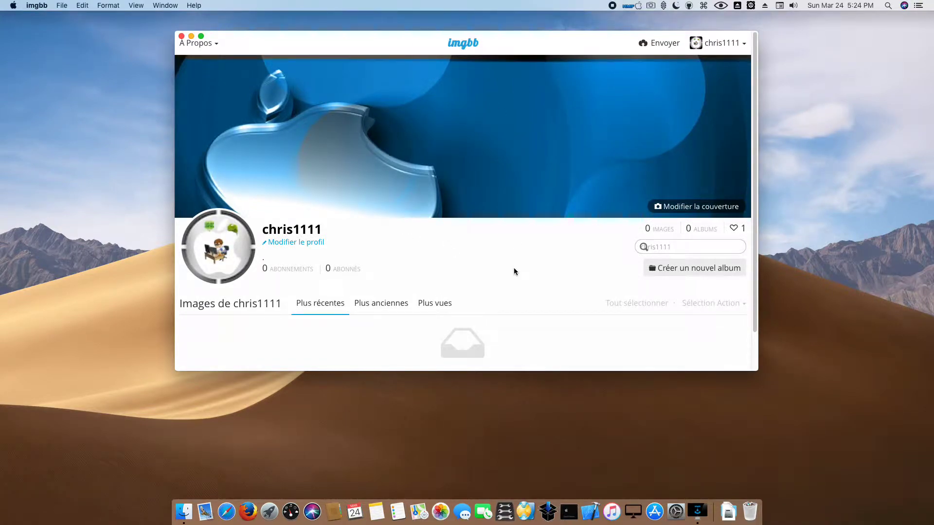
pyautogui.click(722, 44)
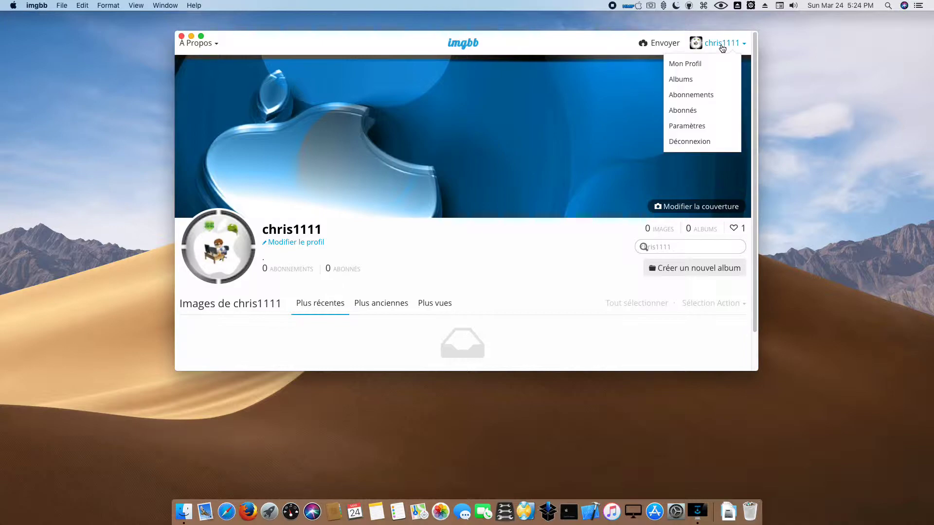
pyautogui.click(685, 127)
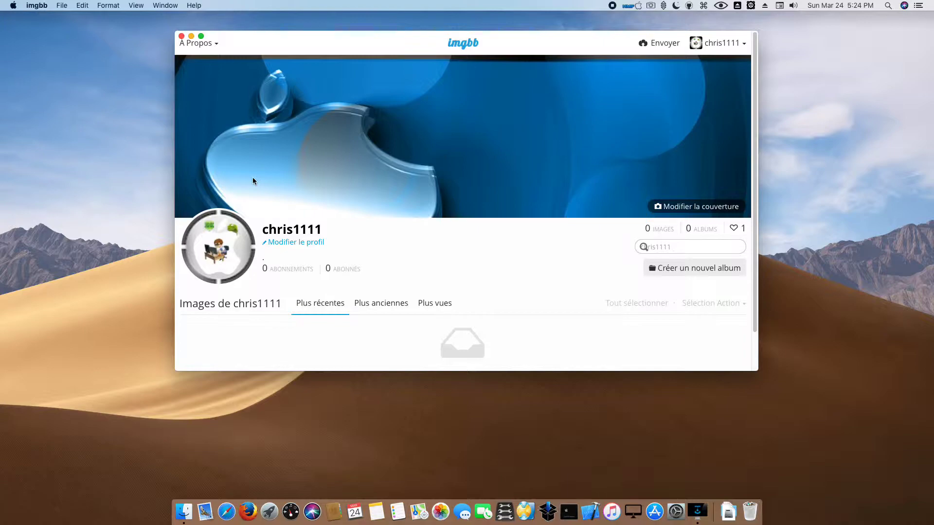
pyautogui.scroll(-2, 252, 181)
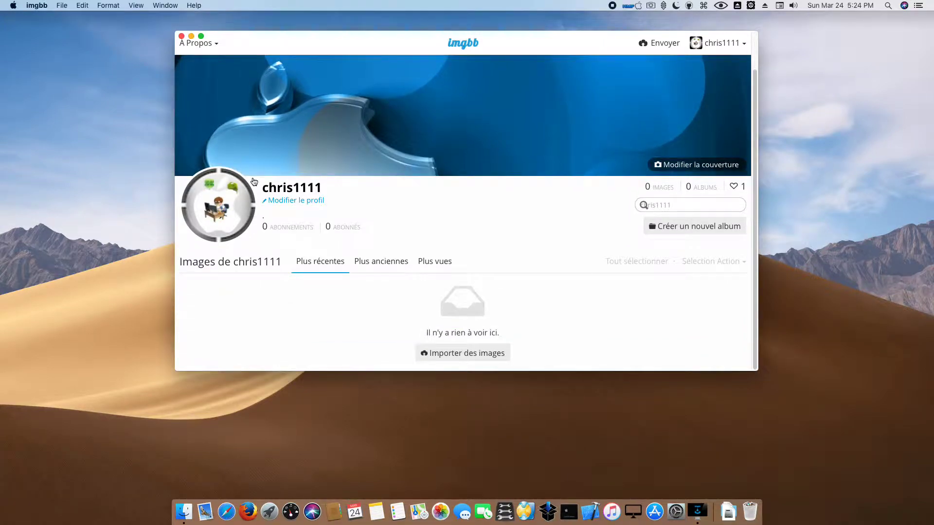
pyautogui.scroll(2, 258, 180)
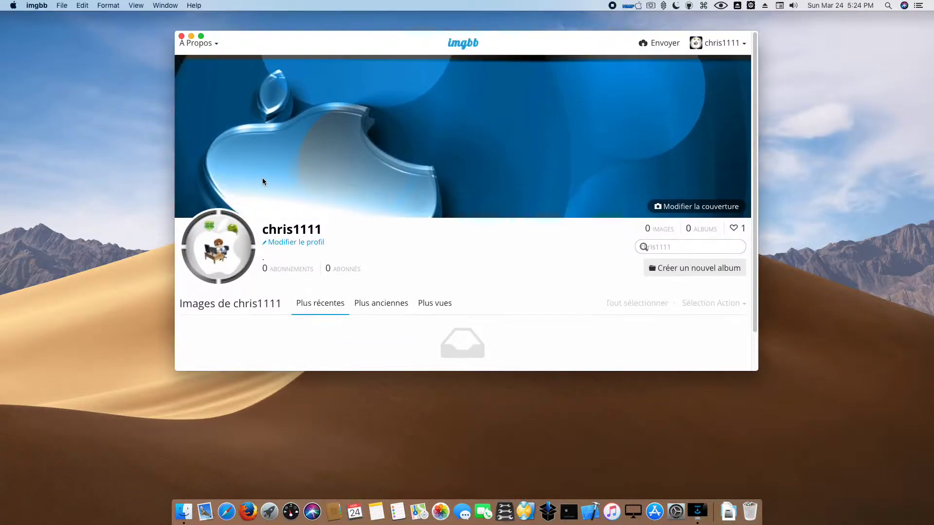
# - From the account menu, go to the Paramètres settings page
pyautogui.click(716, 48)
pyautogui.click(695, 62)
pyautogui.scroll(-2, 685, 84)
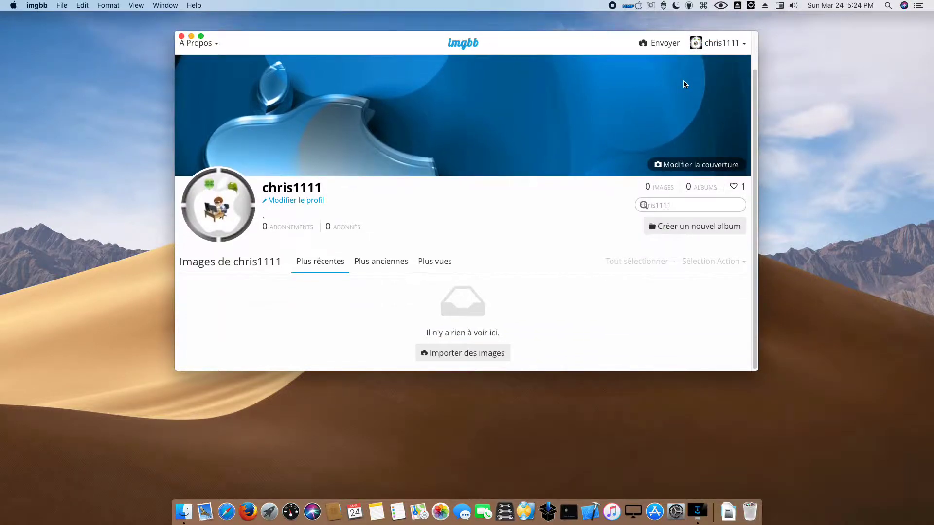
pyautogui.scroll(2, 685, 84)
pyautogui.click(729, 48)
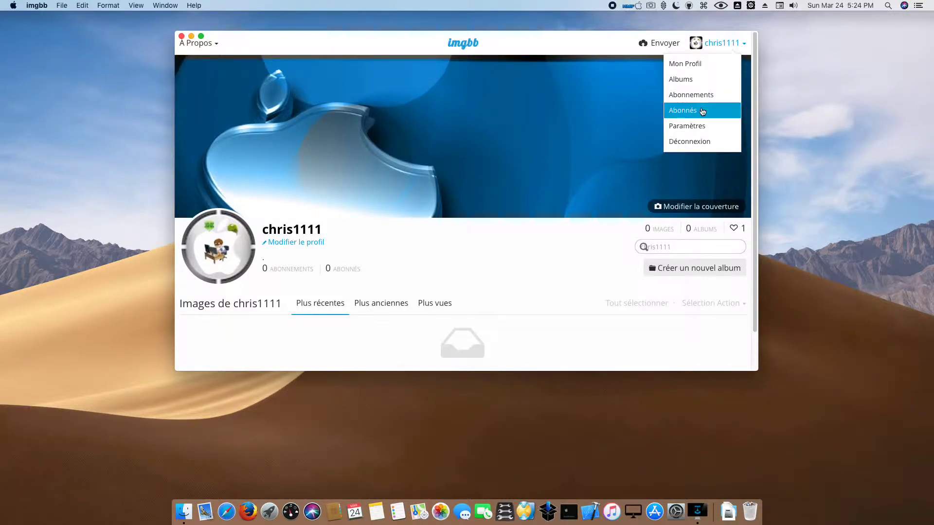
pyautogui.click(694, 126)
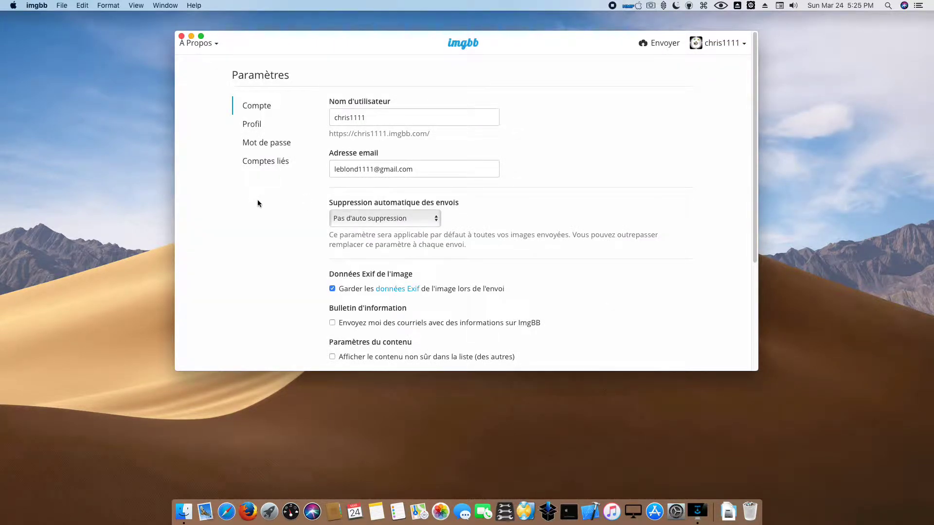
# - Set Langue to English, save with Enregistrer les modifications and dismiss the confirmation banner
pyautogui.scroll(-5, 259, 203)
pyautogui.click(354, 245)
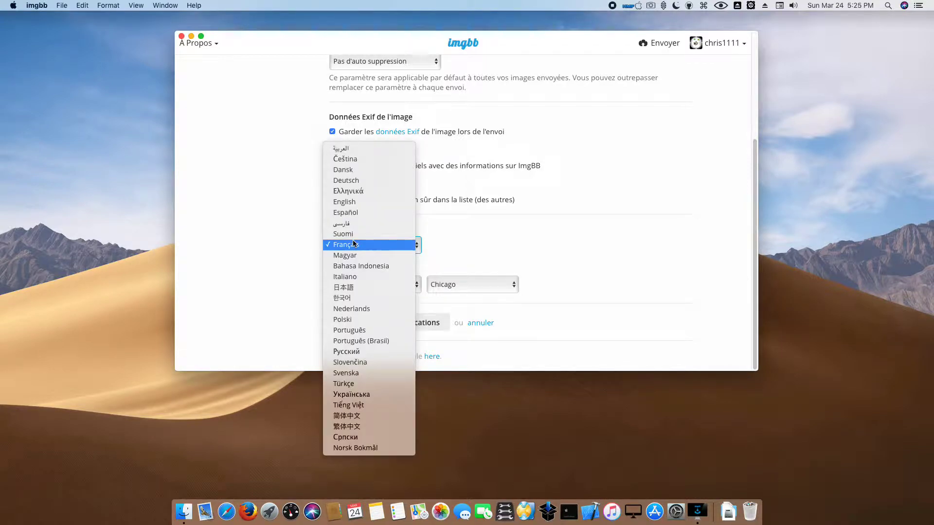
pyautogui.click(346, 202)
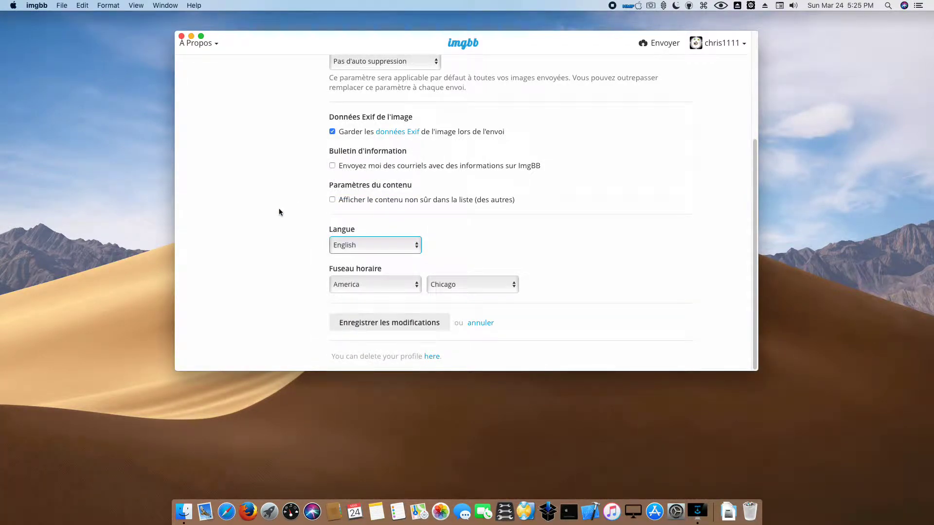
pyautogui.click(390, 323)
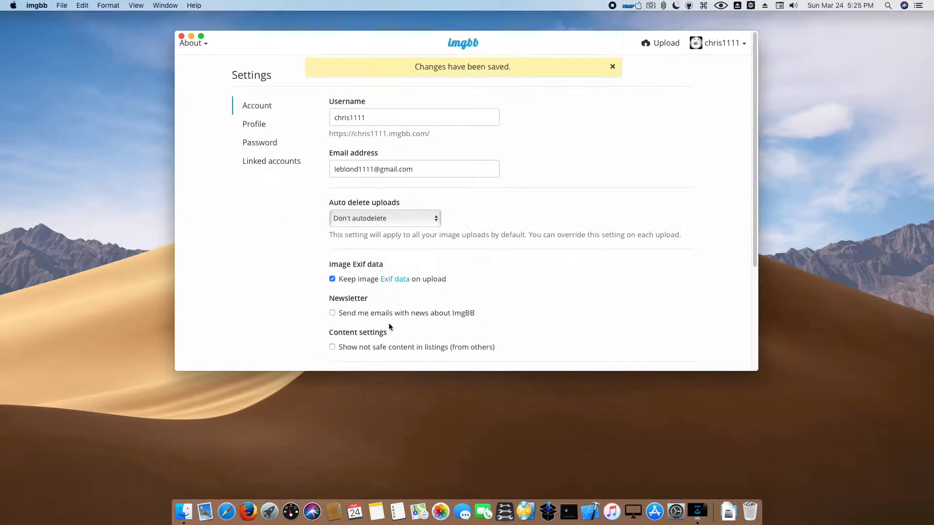
pyautogui.click(613, 67)
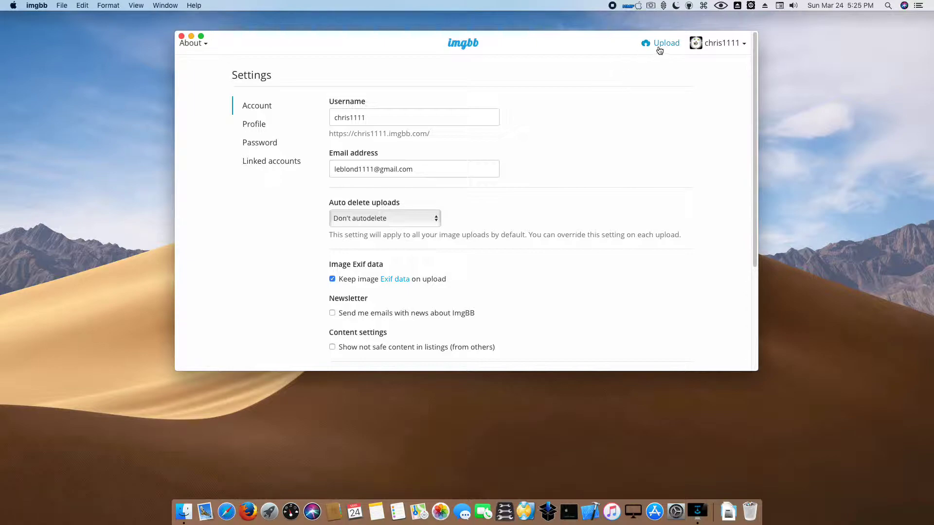
# - Open imgbb's Upload panel and show the Downloads folder in Finder from the Dock
pyautogui.click(659, 49)
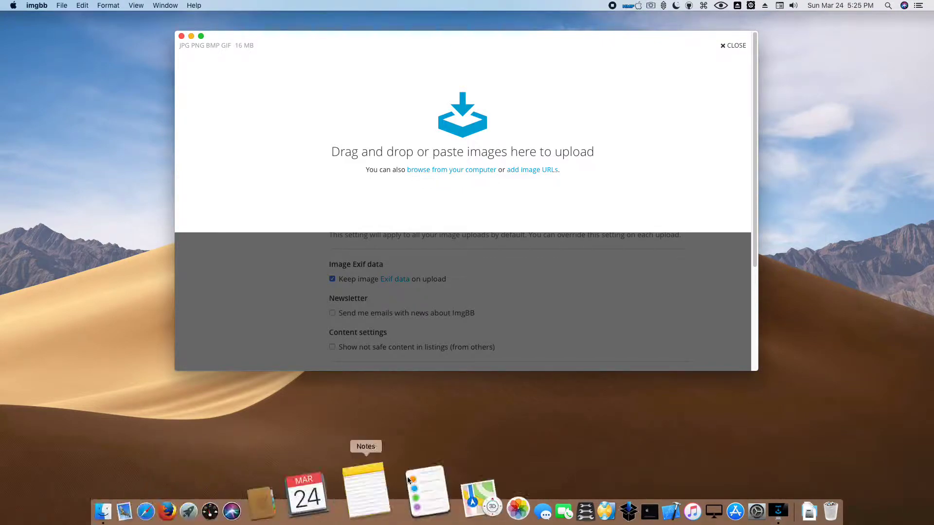
pyautogui.click(721, 503)
pyautogui.click(777, 242)
# - Open the Logo Mojave folder in Finder and select all eight images
pyautogui.moveTo(368, 154); pyautogui.dragTo(307, 247)
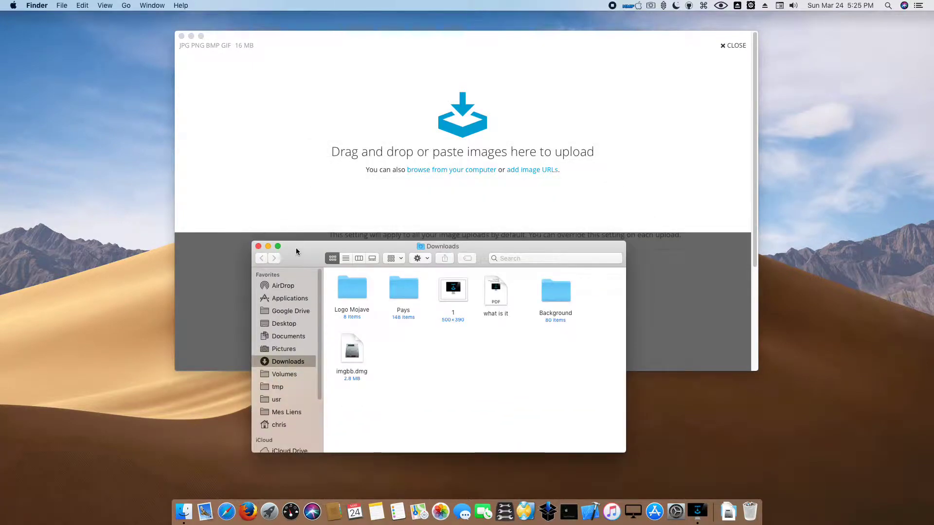
pyautogui.click(348, 291)
pyautogui.doubleClick(347, 291)
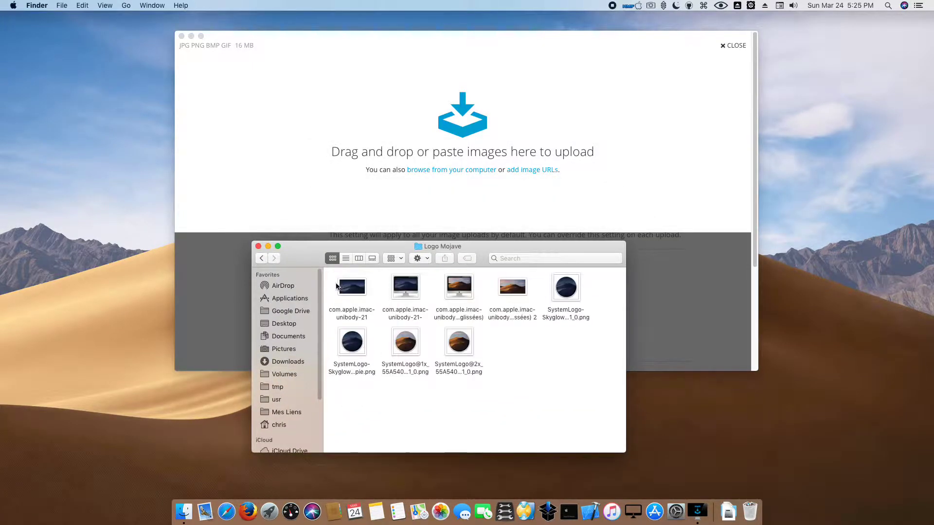
pyautogui.moveTo(330, 282); pyautogui.dragTo(579, 351)
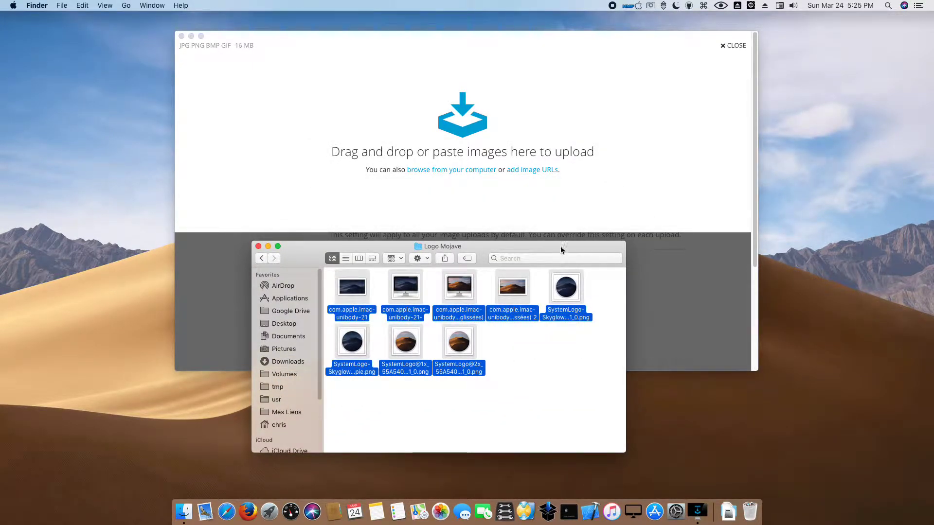
# - Close imgbb's upload panel and go to the account's Albums page
pyautogui.click(570, 197)
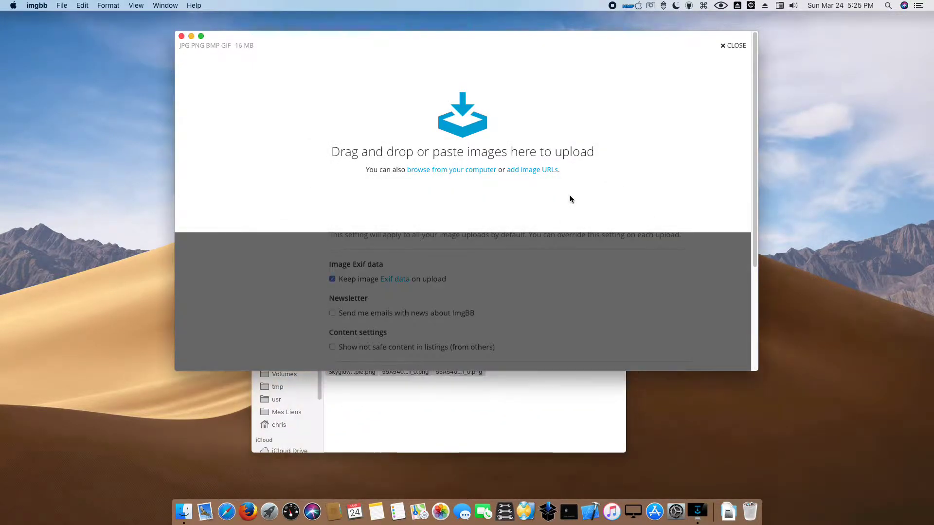
pyautogui.click(742, 49)
pyautogui.click(725, 45)
pyautogui.click(686, 79)
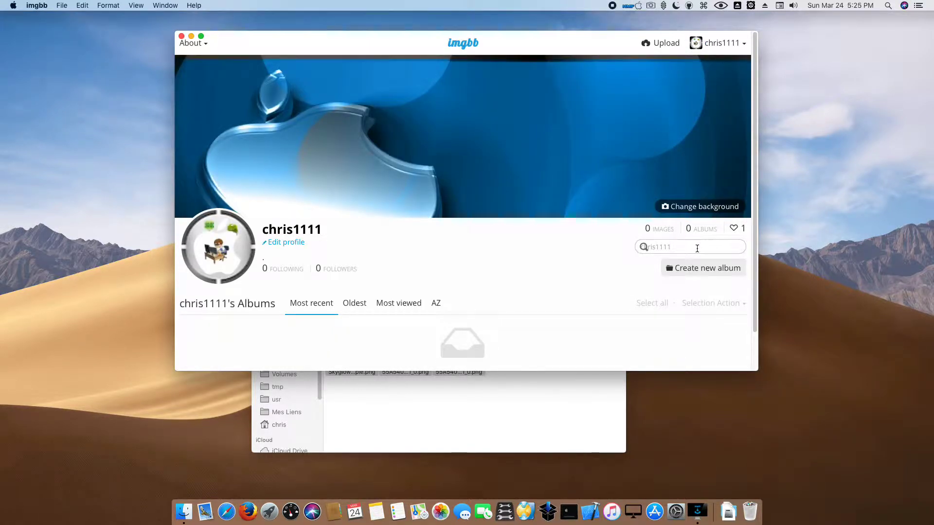
# - Create a Public album named 'Logo Mojave' with no description and save it
pyautogui.click(706, 269)
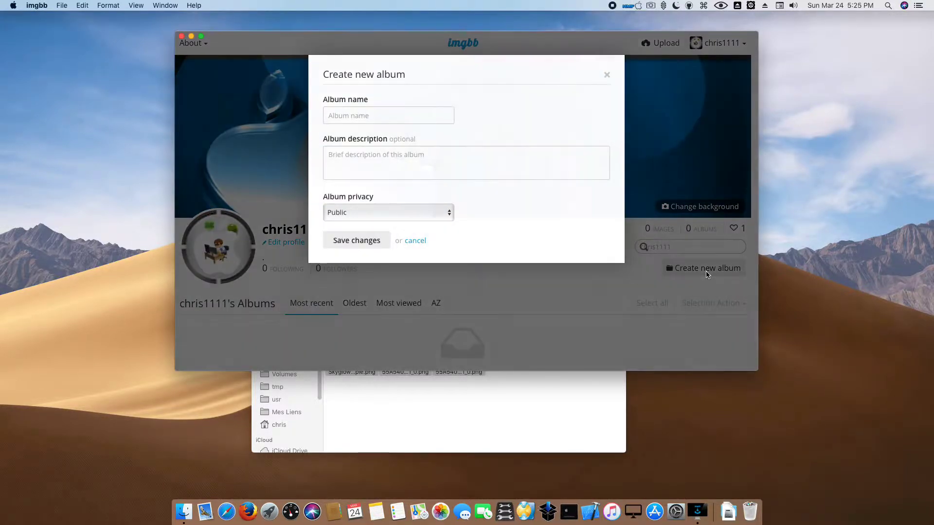
pyautogui.click(362, 118)
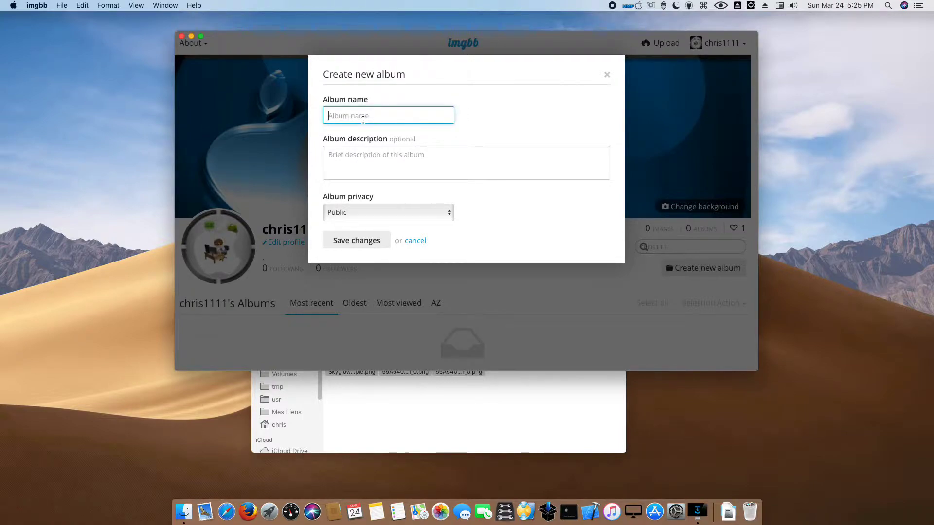
pyautogui.write('Logo Moja')
pyautogui.click(346, 152)
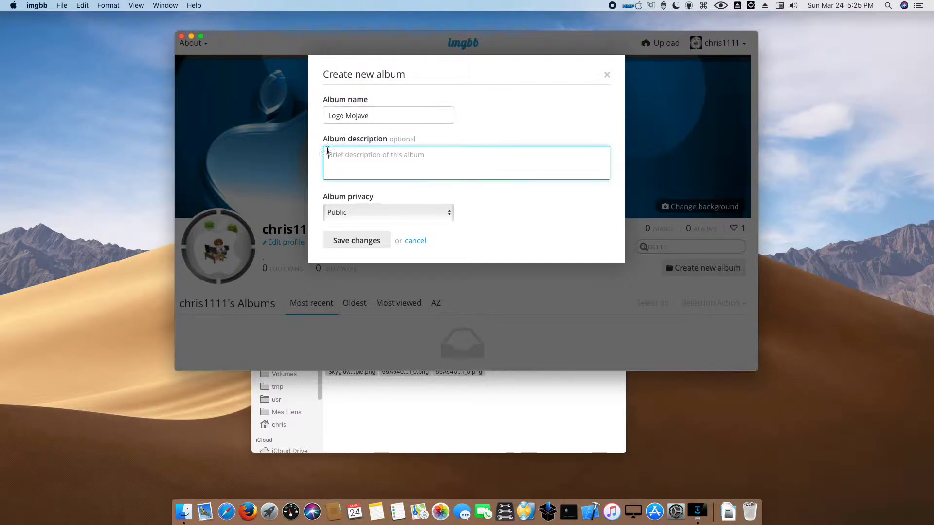
pyautogui.click(361, 213)
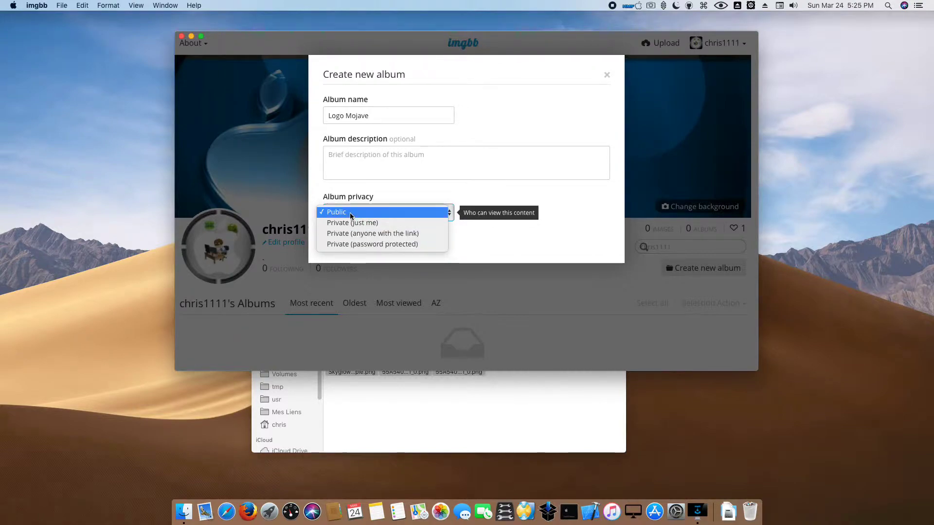
pyautogui.click(360, 212)
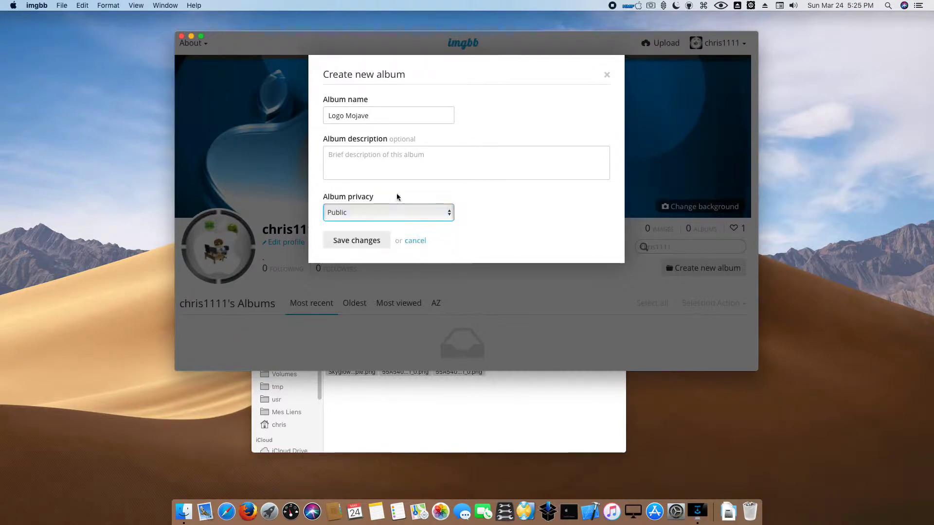
pyautogui.click(358, 241)
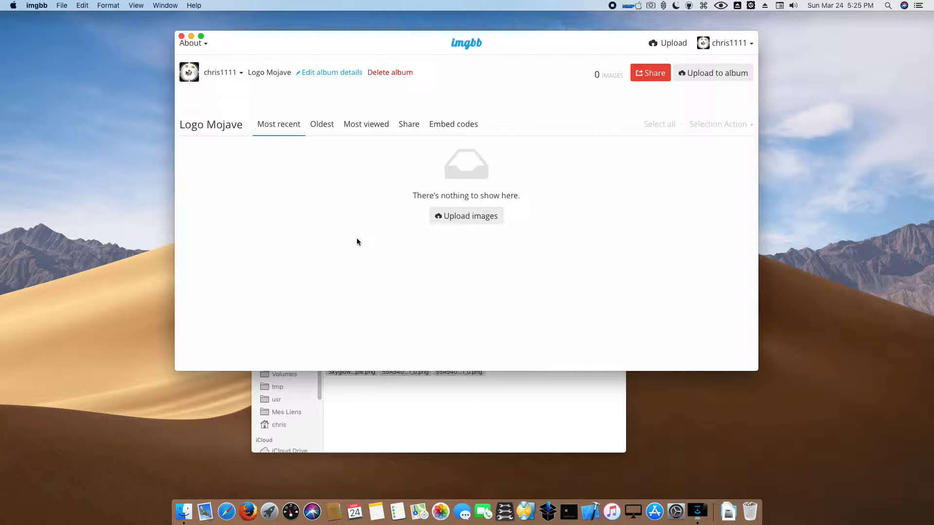
# - Drop the eight selected Logo Mojave images into imgbb and upload them to the Logo Mojave album
pyautogui.click(378, 391)
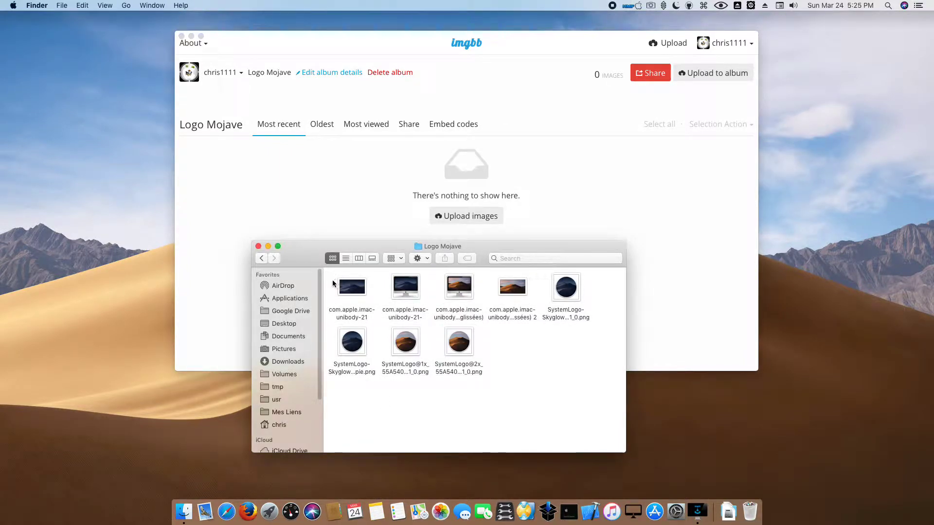
pyautogui.moveTo(332, 279); pyautogui.dragTo(566, 358)
pyautogui.moveTo(354, 288); pyautogui.dragTo(435, 124)
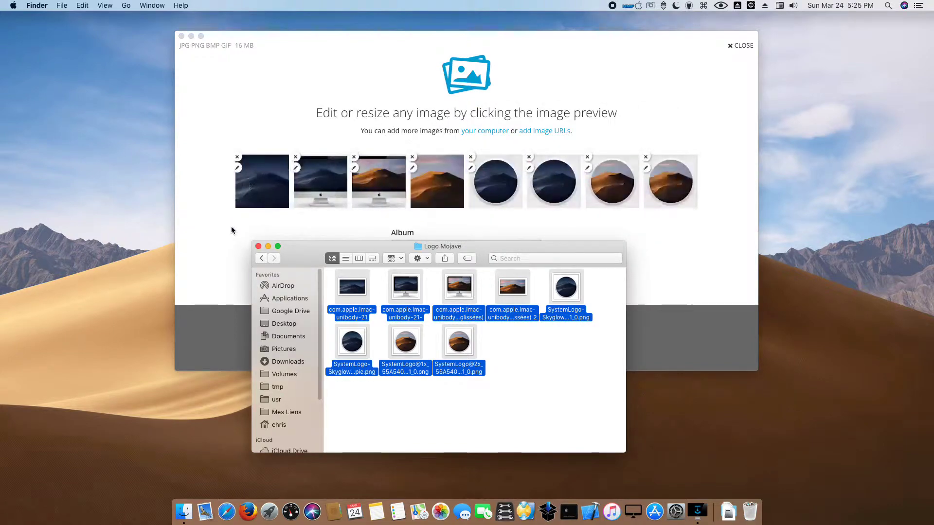
pyautogui.click(267, 246)
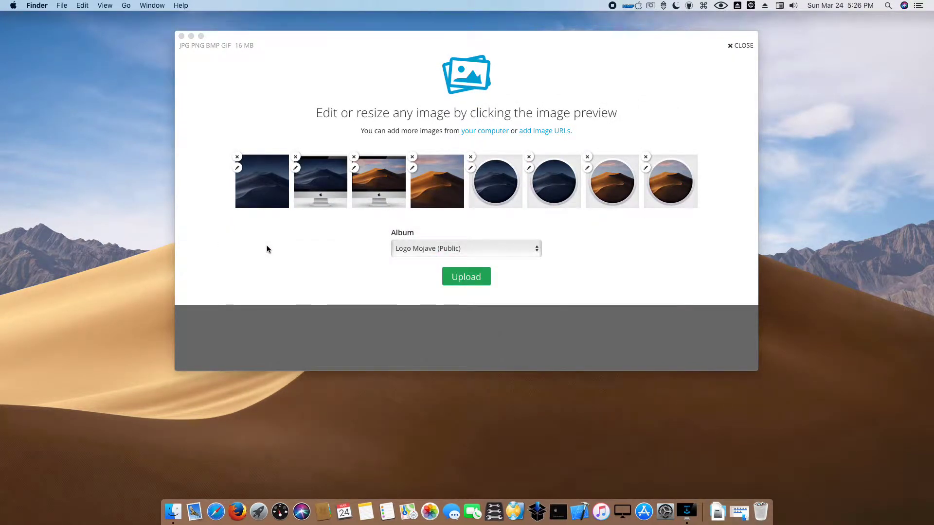
pyautogui.click(374, 269)
pyautogui.click(418, 249)
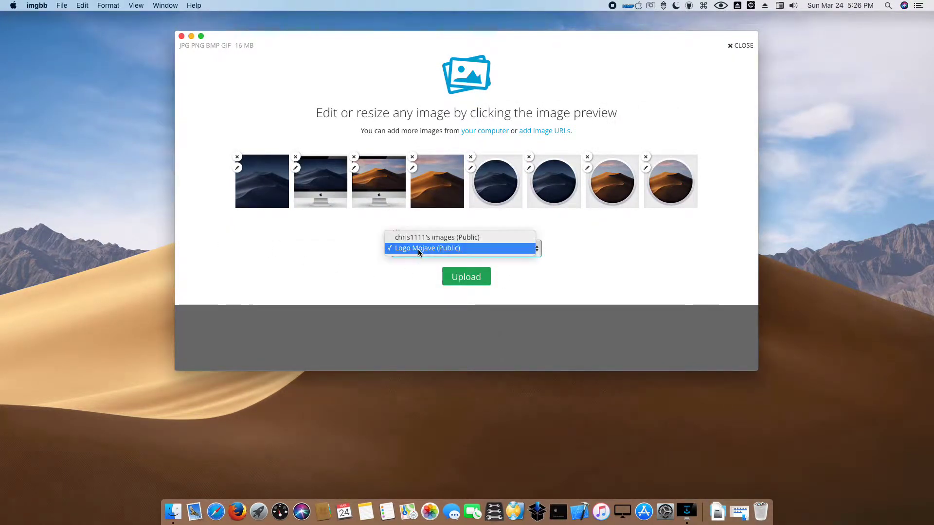
pyautogui.click(419, 250)
pyautogui.click(478, 281)
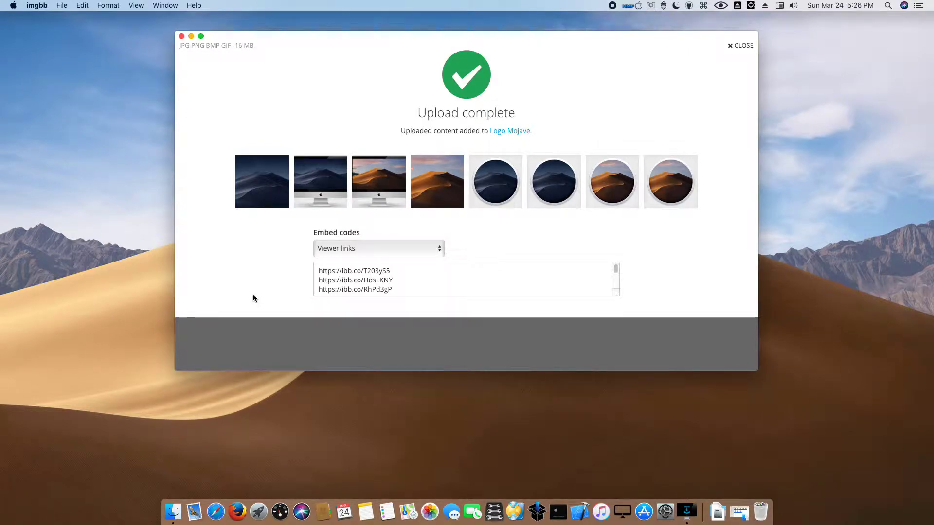
# - Switch the embed codes to Direct links, then close the upload-complete panel
pyautogui.click(441, 249)
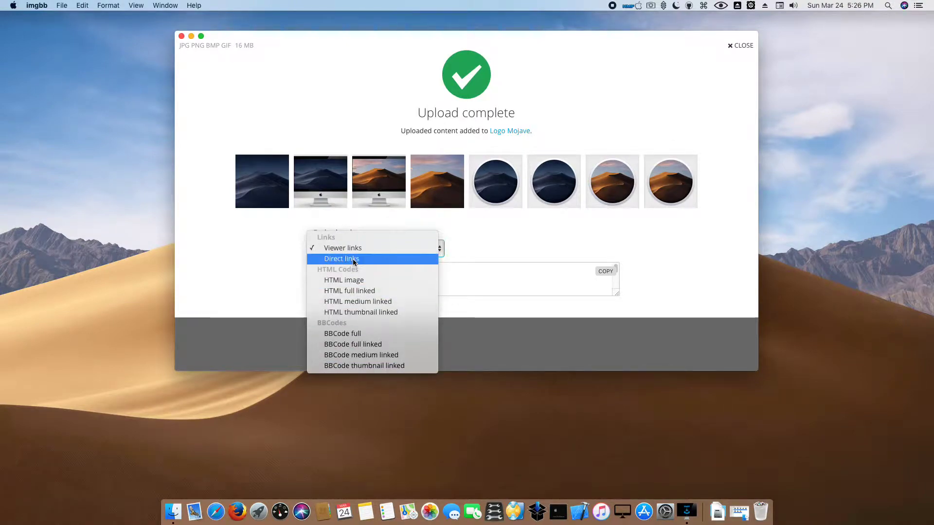
pyautogui.click(351, 259)
pyautogui.moveTo(535, 290); pyautogui.dragTo(371, 232)
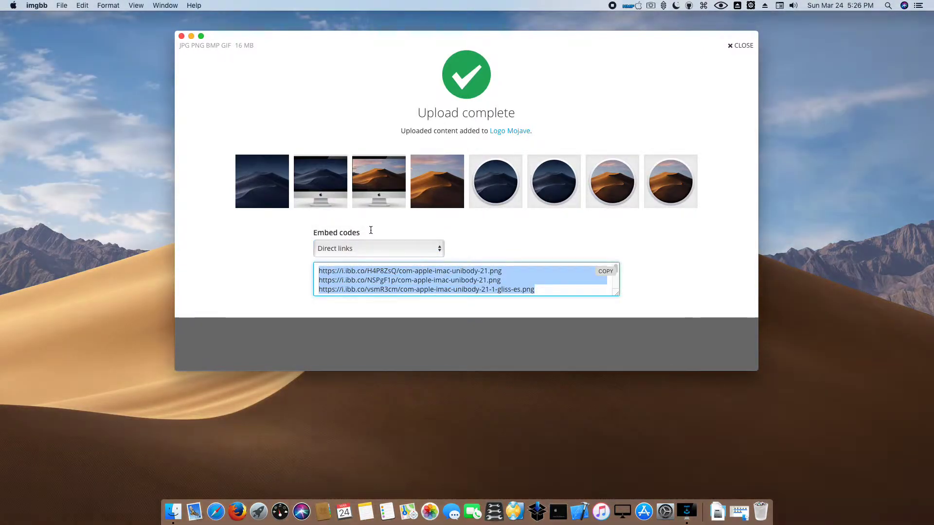
pyautogui.click(488, 243)
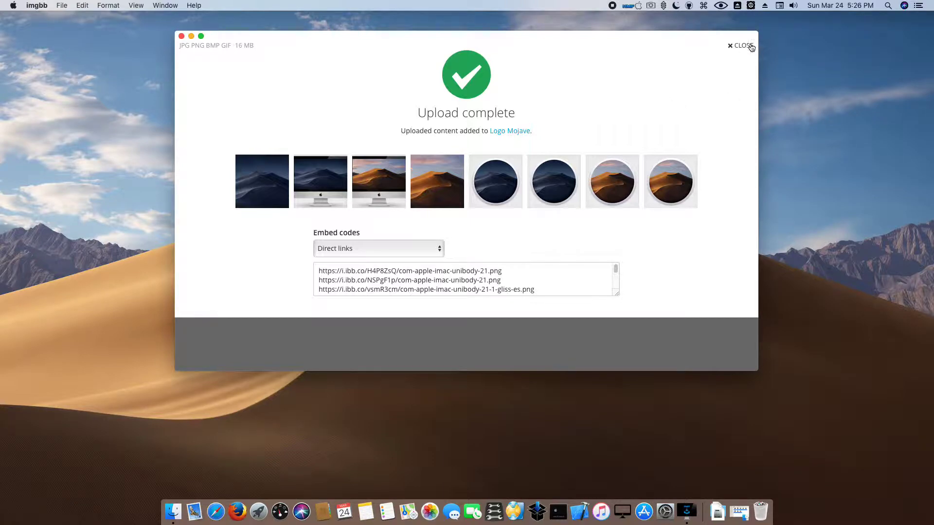
pyautogui.click(747, 44)
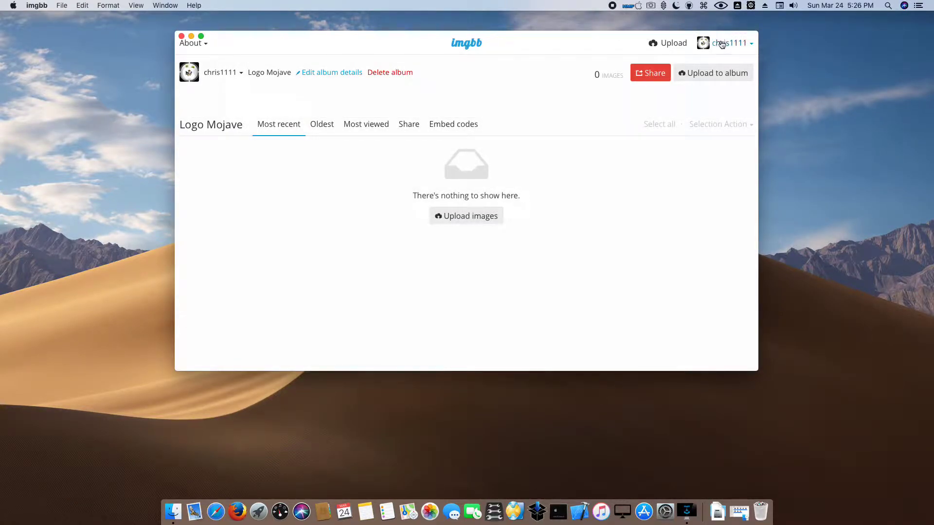
# - Open the Logo Mojave album's first image full size and view its Edit details without changes
pyautogui.click(725, 45)
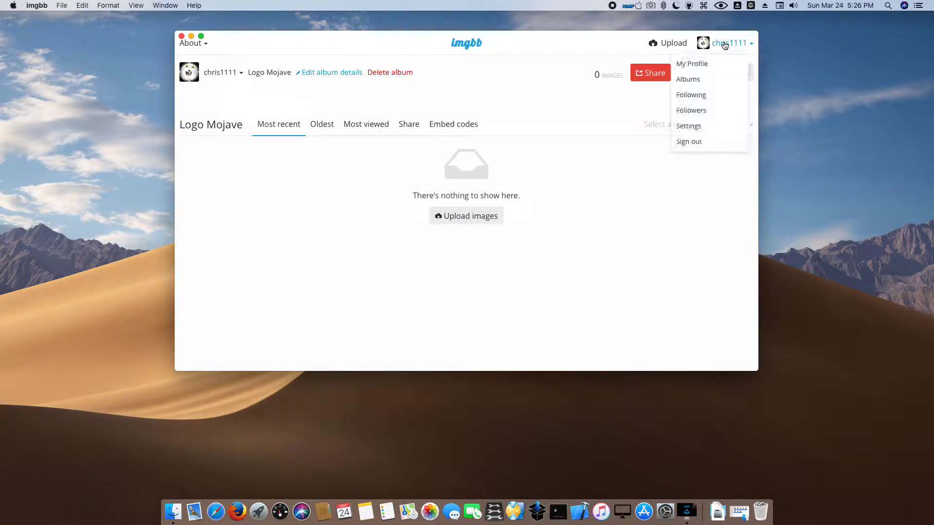
pyautogui.click(693, 78)
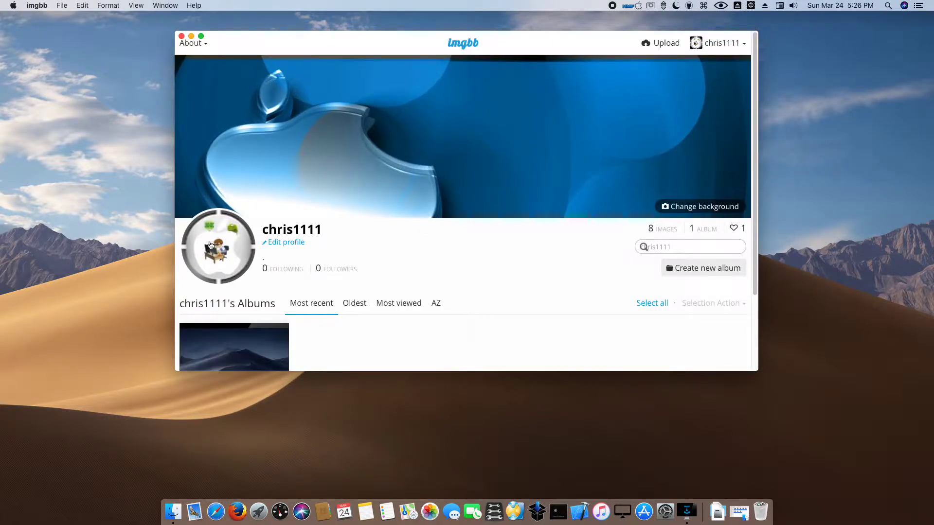
pyautogui.scroll(-4, 195, 277)
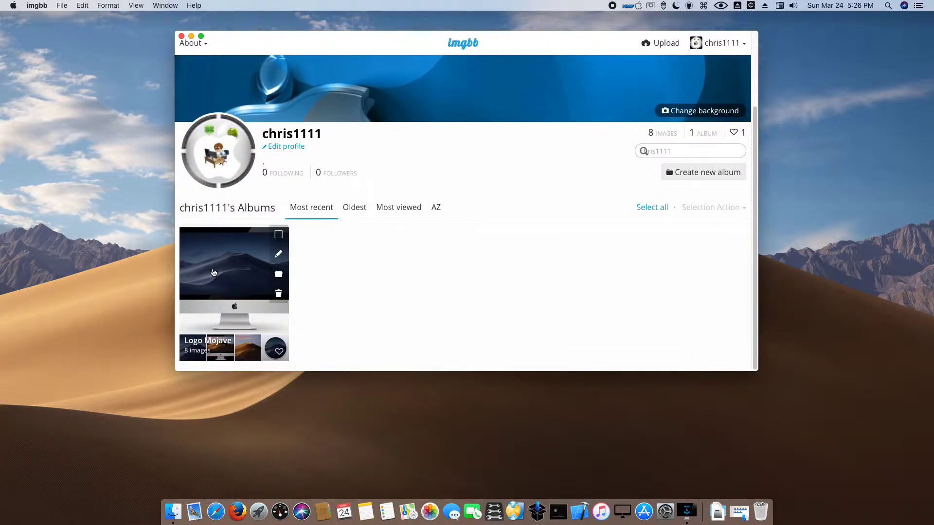
pyautogui.click(213, 272)
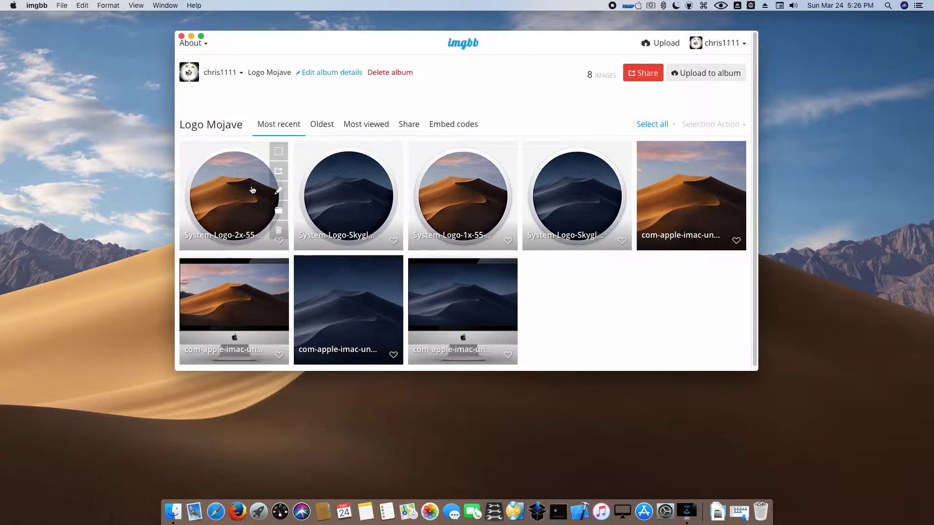
pyautogui.click(251, 190)
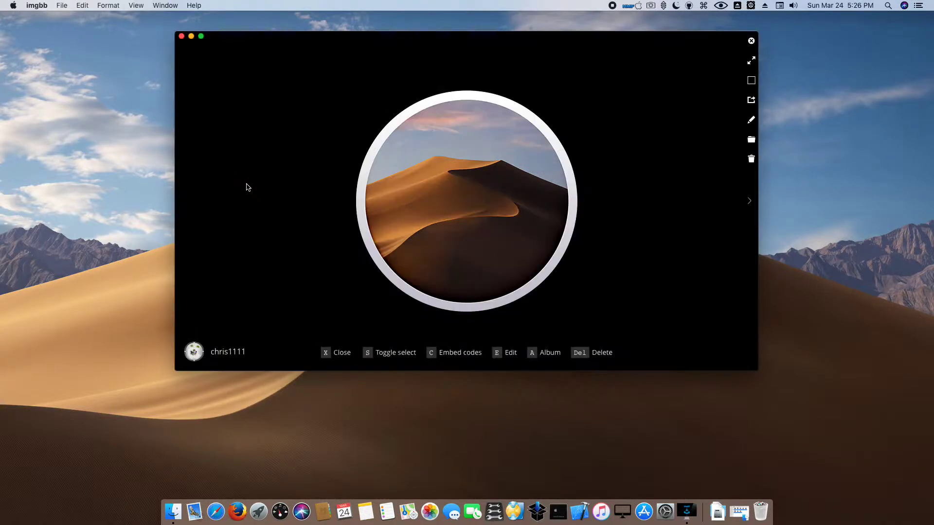
pyautogui.click(749, 122)
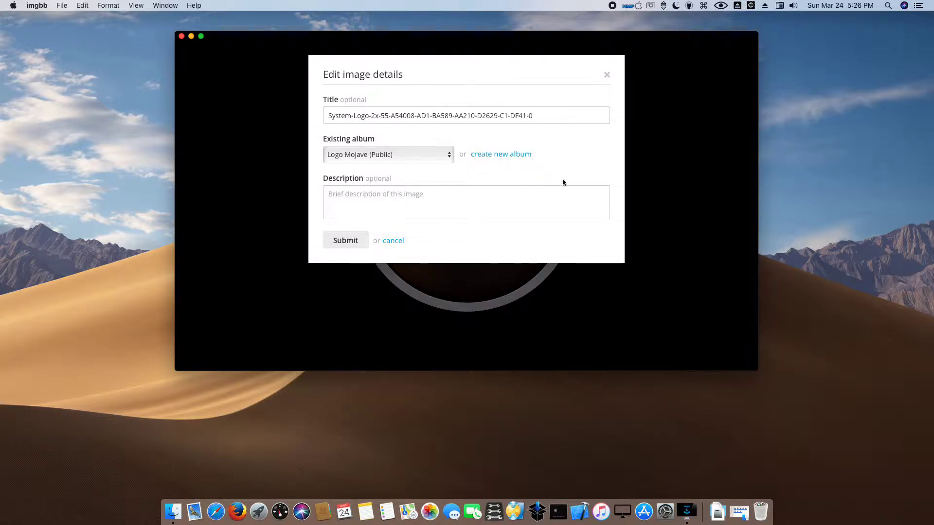
pyautogui.click(608, 76)
# - Step through the remaining album images to the dark dune photo, then close the viewer with X
pyautogui.moveTo(746, 141)
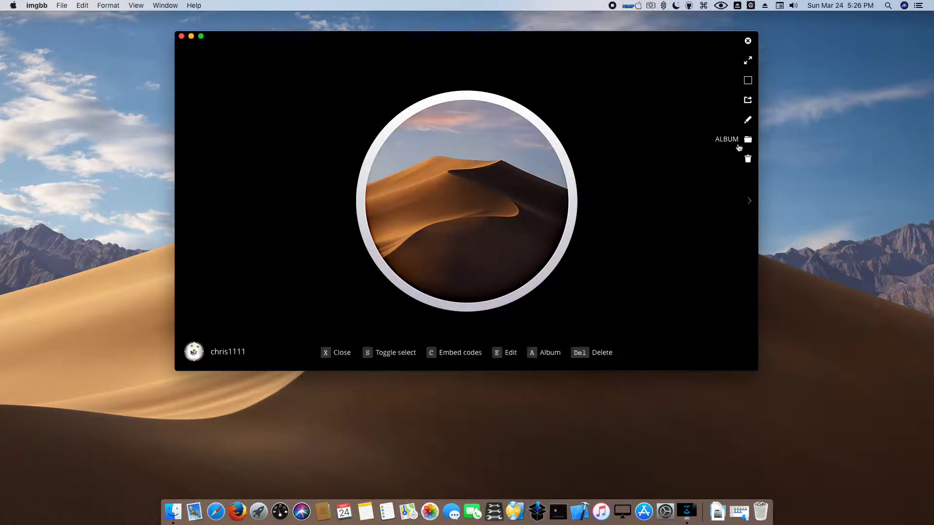
pyautogui.click(749, 201)
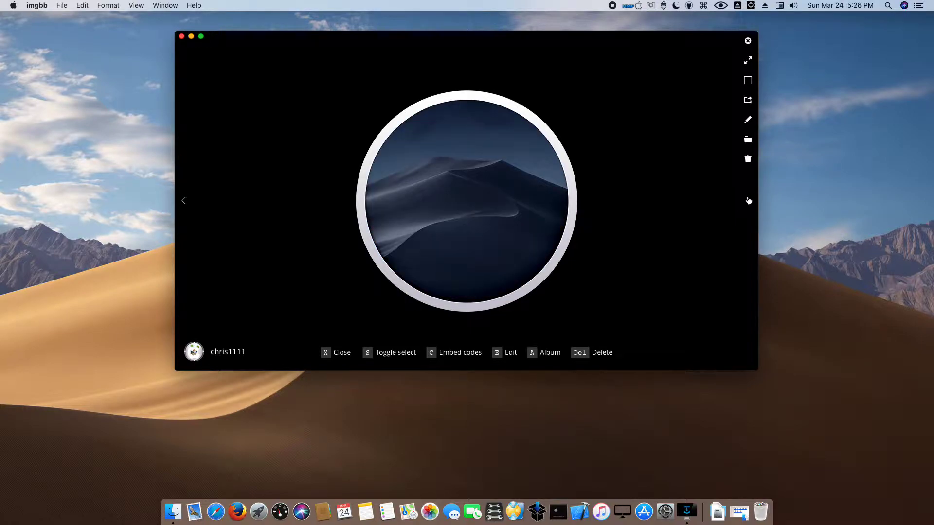
pyautogui.click(748, 201)
pyautogui.click(749, 201)
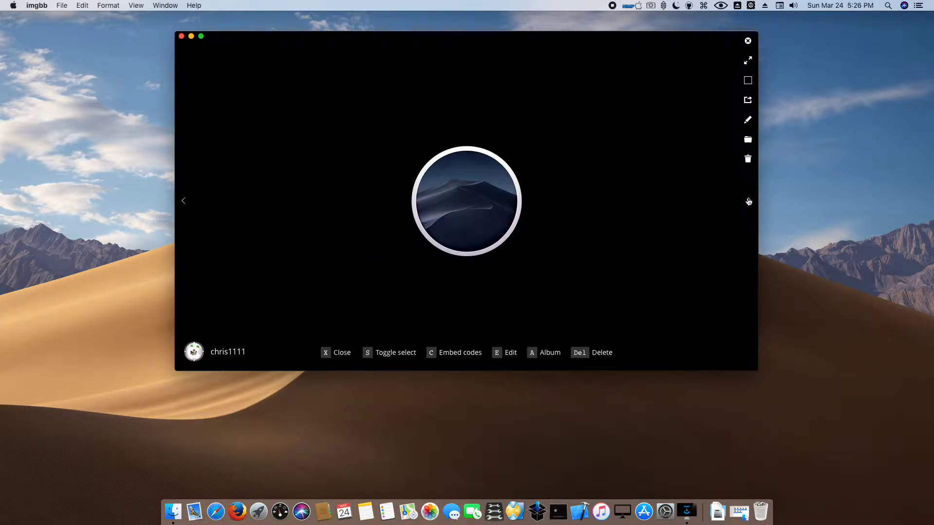
pyautogui.click(748, 201)
pyautogui.click(748, 201)
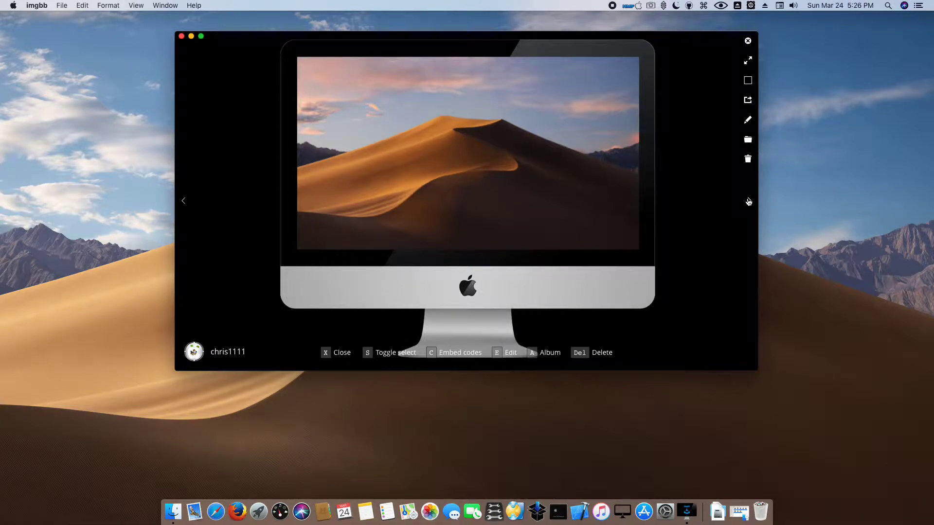
pyautogui.click(748, 201)
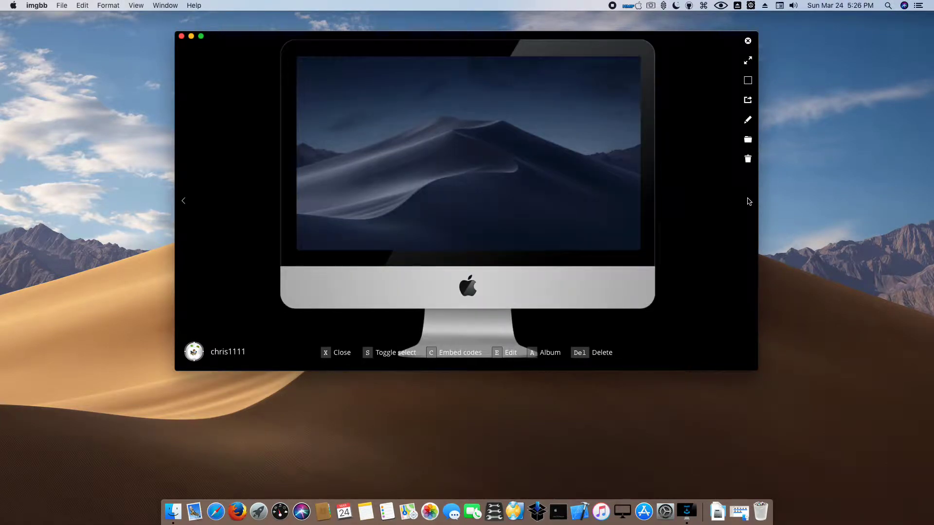
pyautogui.click(185, 200)
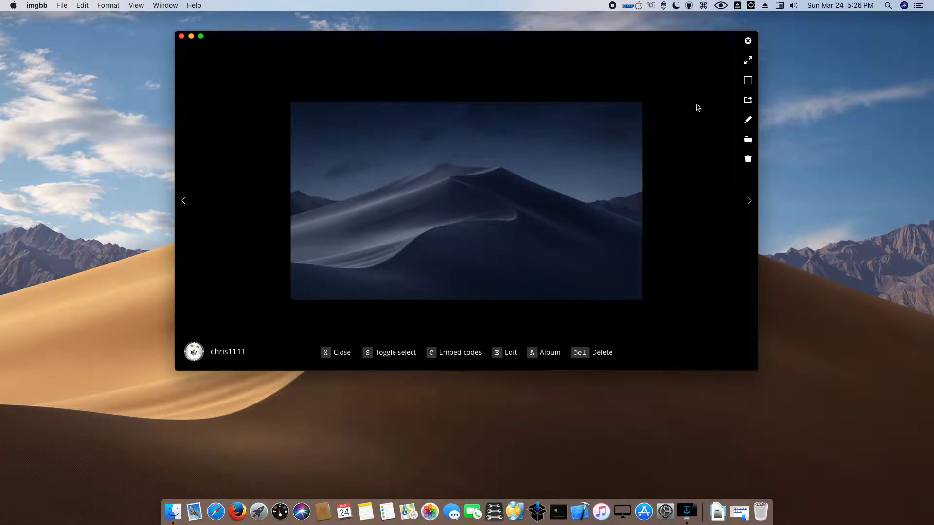
pyautogui.moveTo(555, 172)
pyautogui.press('x')
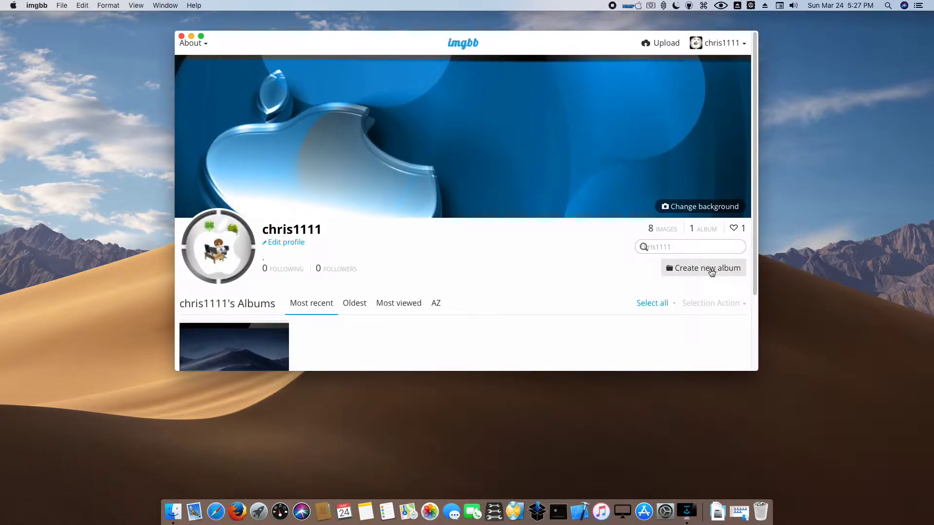
# - Create a new album named 'Background' and save it
pyautogui.click(712, 270)
pyautogui.click(348, 115)
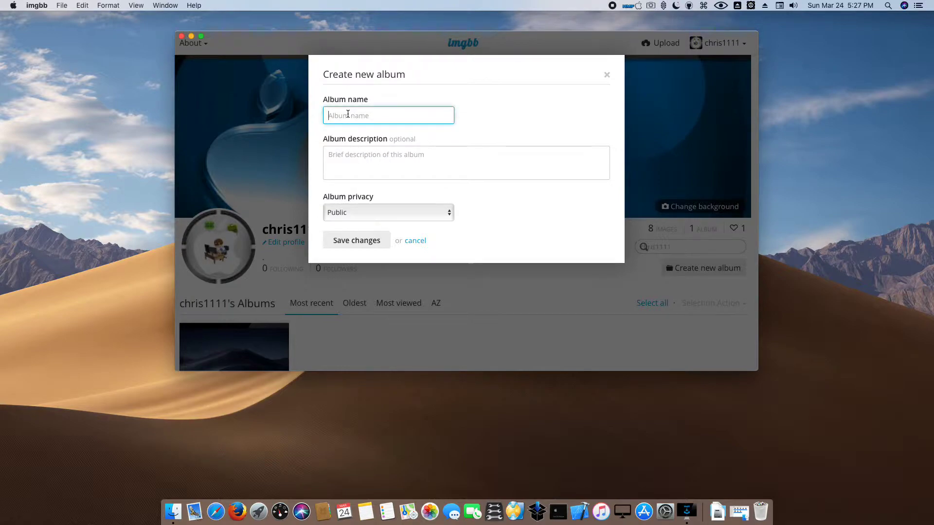
pyautogui.write('Background')
pyautogui.click(351, 242)
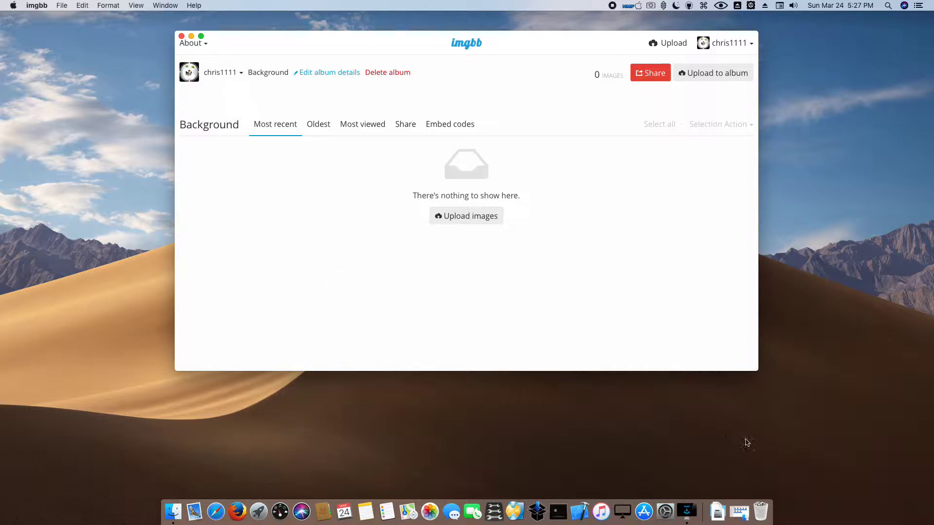
# - Select all images in the Downloads > Background folder in Finder and drag them onto imgbb
pyautogui.click(732, 511)
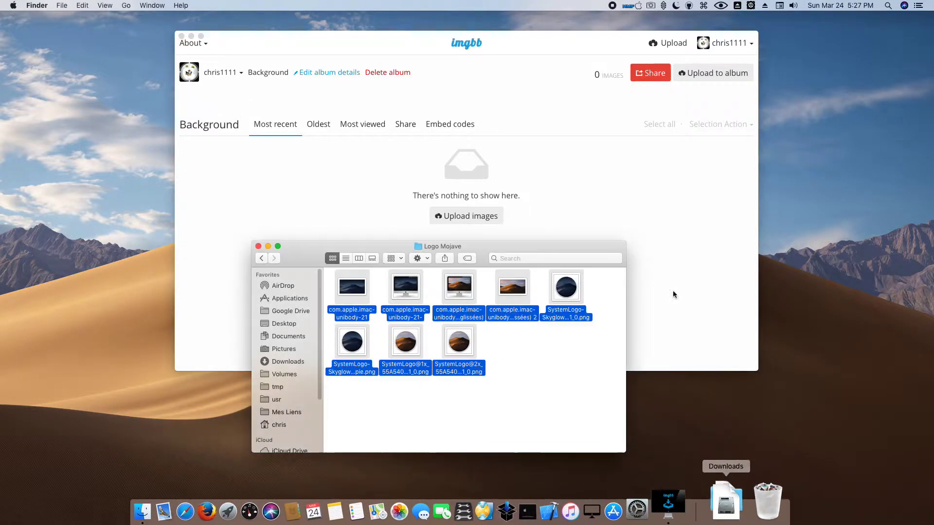
pyautogui.click(263, 258)
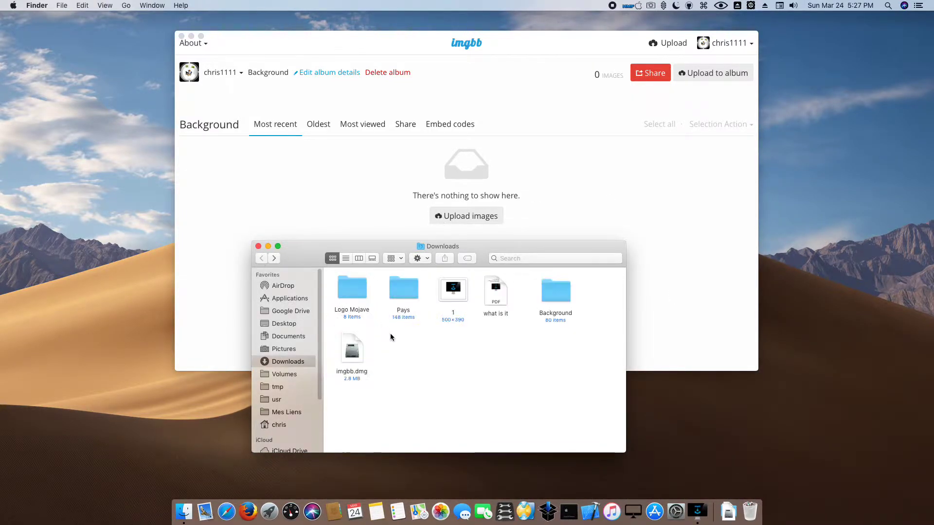
pyautogui.doubleClick(555, 291)
pyautogui.press('super+a')
pyautogui.scroll(-10, 340, 292)
pyautogui.moveTo(352, 307); pyautogui.dragTo(452, 164)
# - Close the Finder window, leaving the dropped Background images queued in imgbb
pyautogui.click(243, 296)
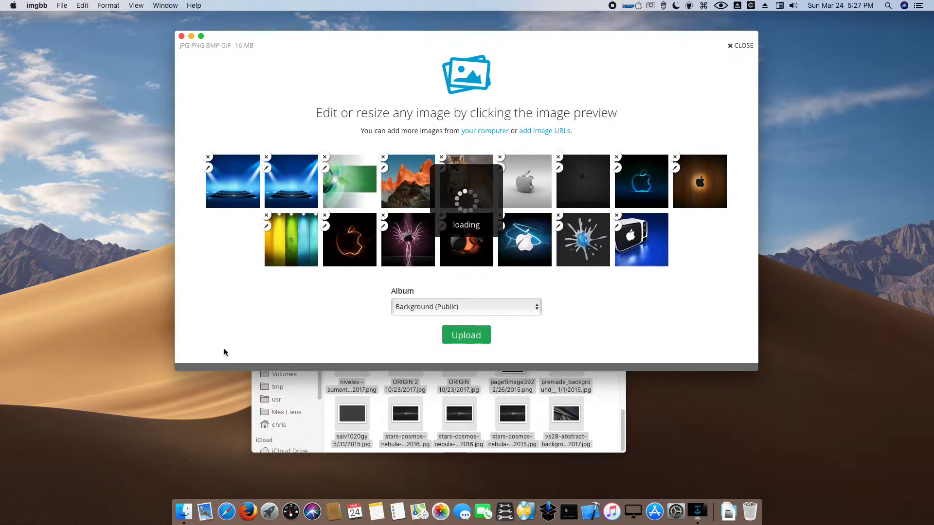
pyautogui.click(382, 412)
pyautogui.click(258, 252)
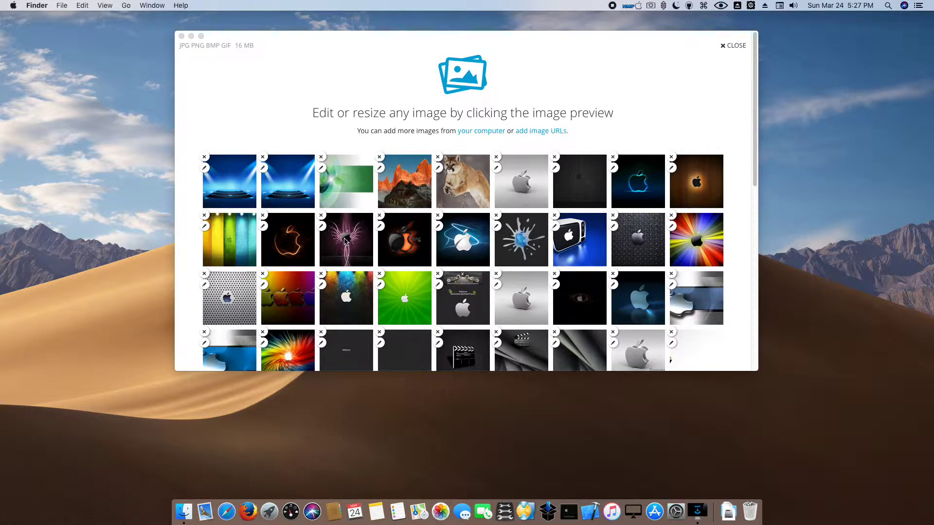
pyautogui.scroll(-10, 345, 240)
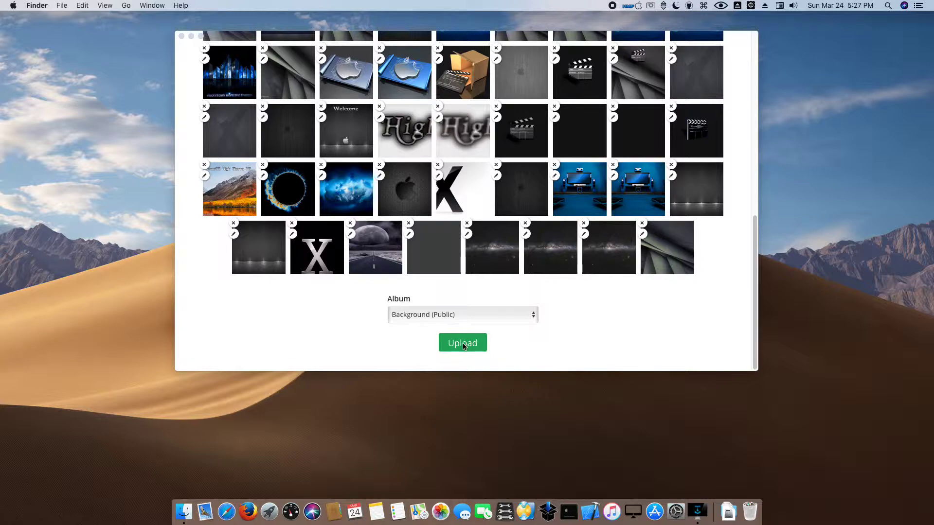
# - Keep Background (Public) as the destination album and start the upload
pyautogui.click(439, 315)
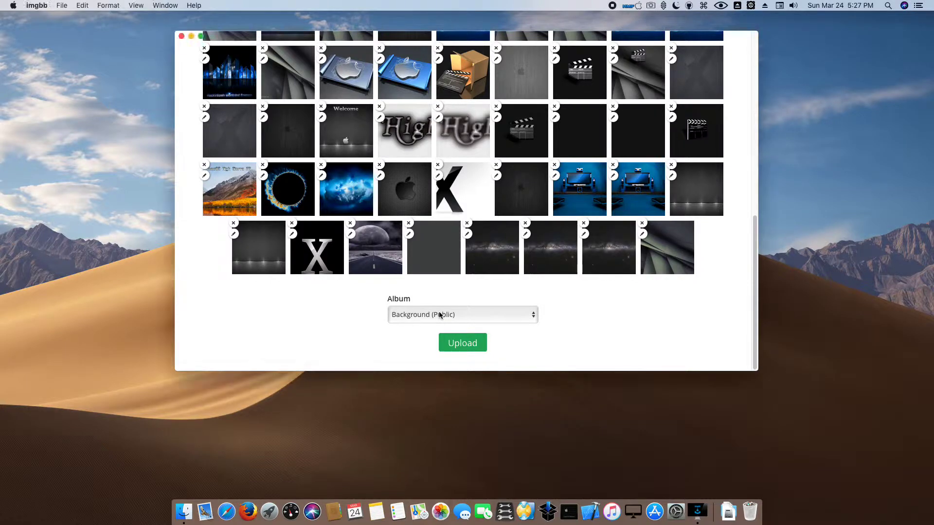
pyautogui.click(439, 316)
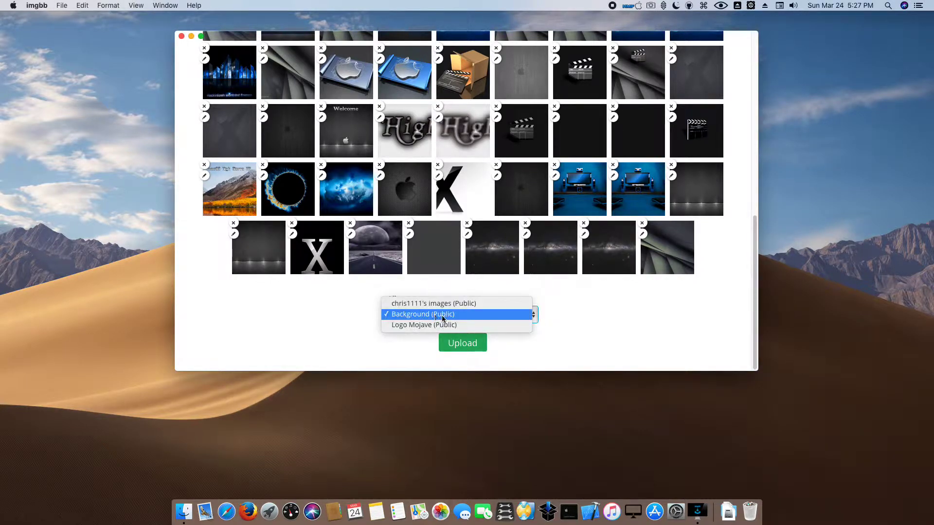
pyautogui.click(442, 317)
pyautogui.click(462, 343)
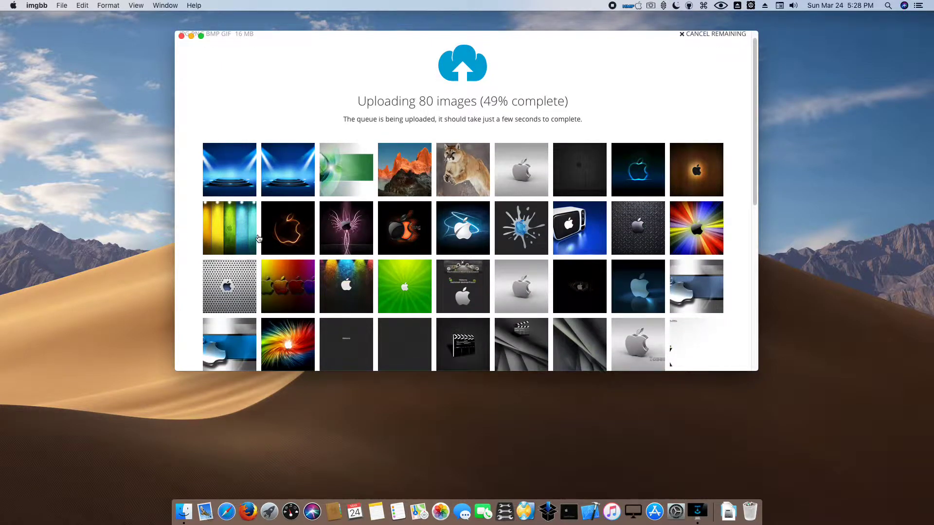
# - Scroll down the upload panel while the 80 Background images finish uploading
pyautogui.scroll(-5, 247, 234)
pyautogui.scroll(-4, 258, 238)
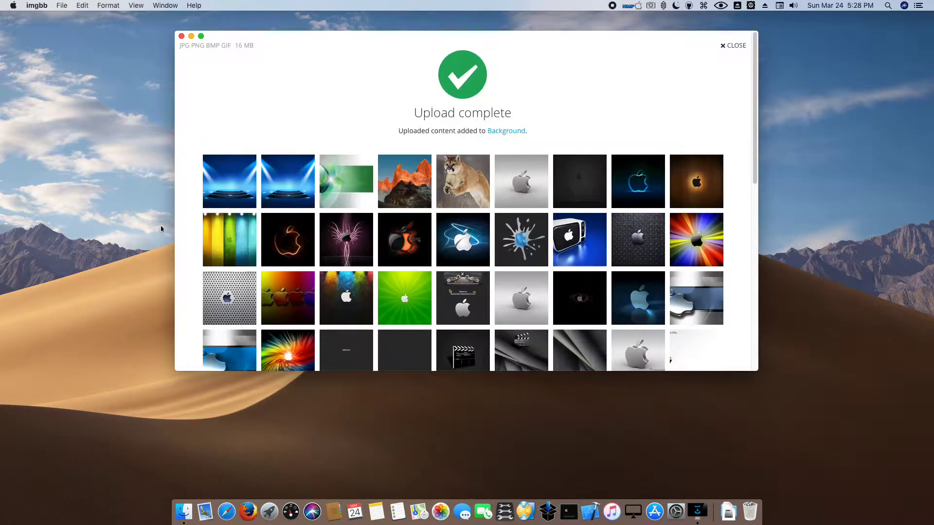
# - Dismiss the upload panel, open the Background album, and view the abstract grey image full size
pyautogui.click(739, 46)
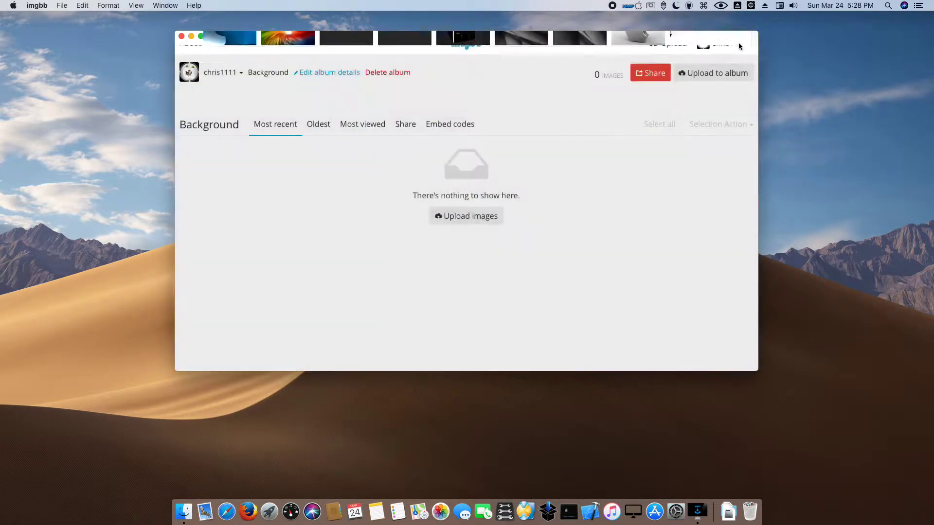
pyautogui.click(732, 43)
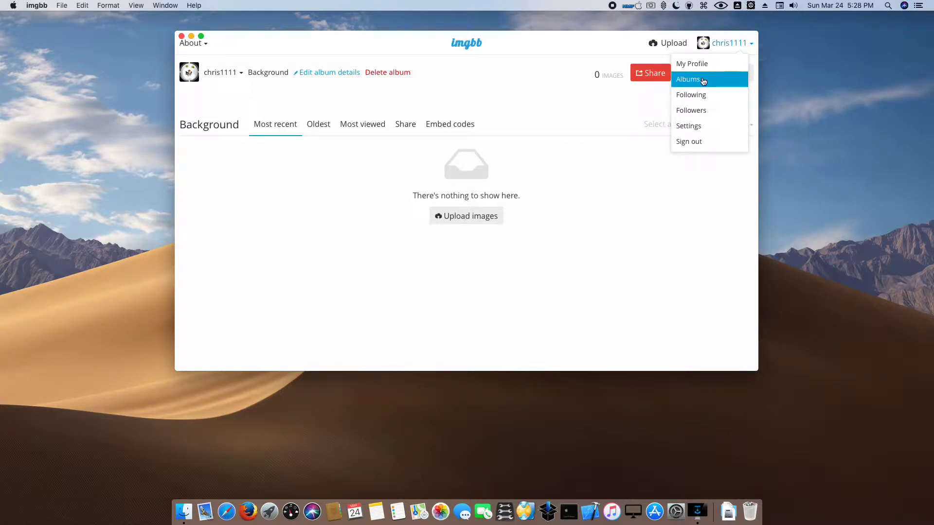
pyautogui.click(702, 79)
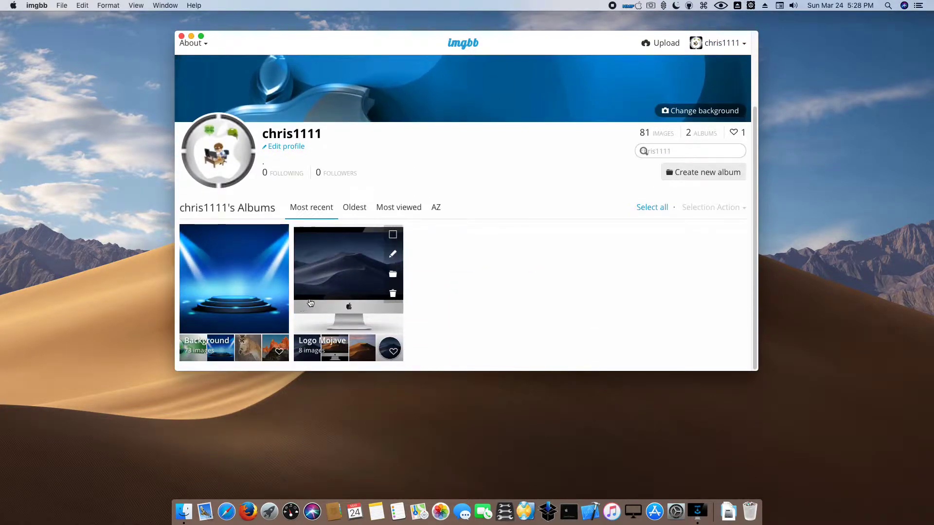
pyautogui.click(238, 277)
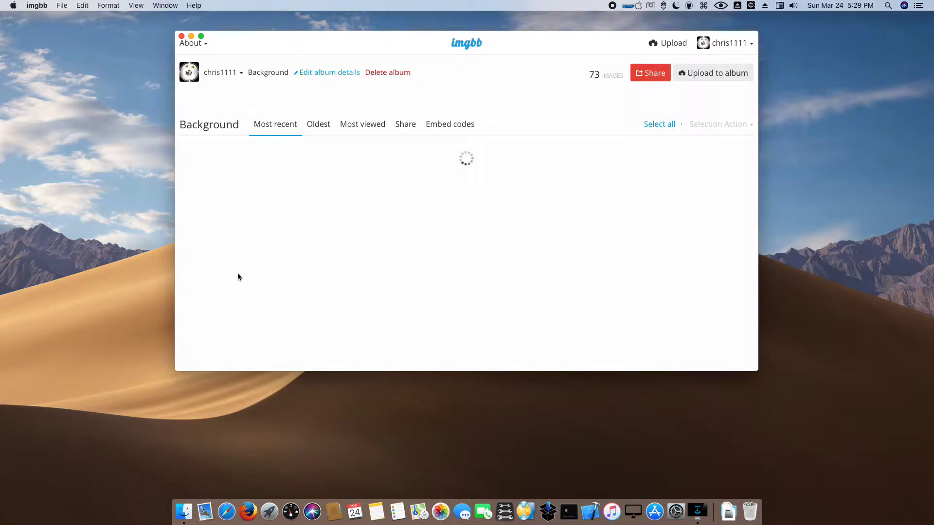
pyautogui.click(260, 211)
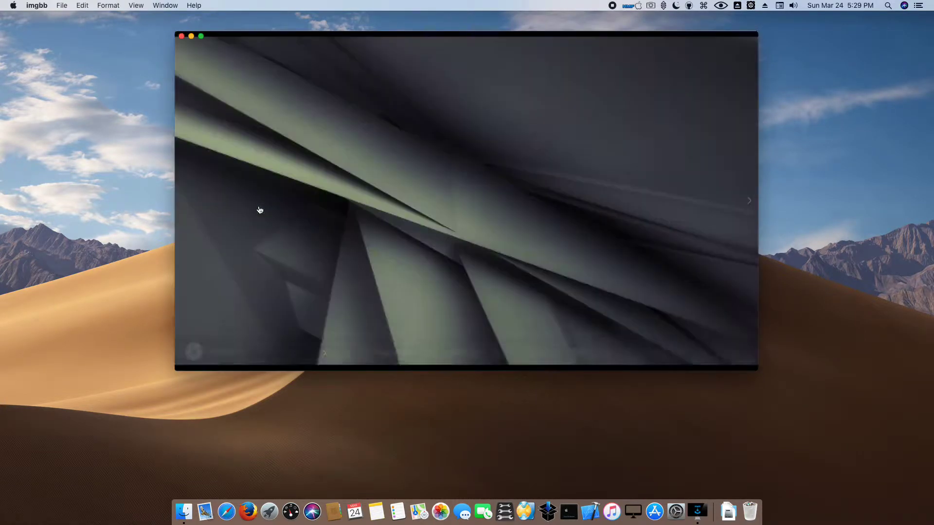
# - Step through about twenty Background wallpapers one by one, then close the viewer
pyautogui.click(749, 201)
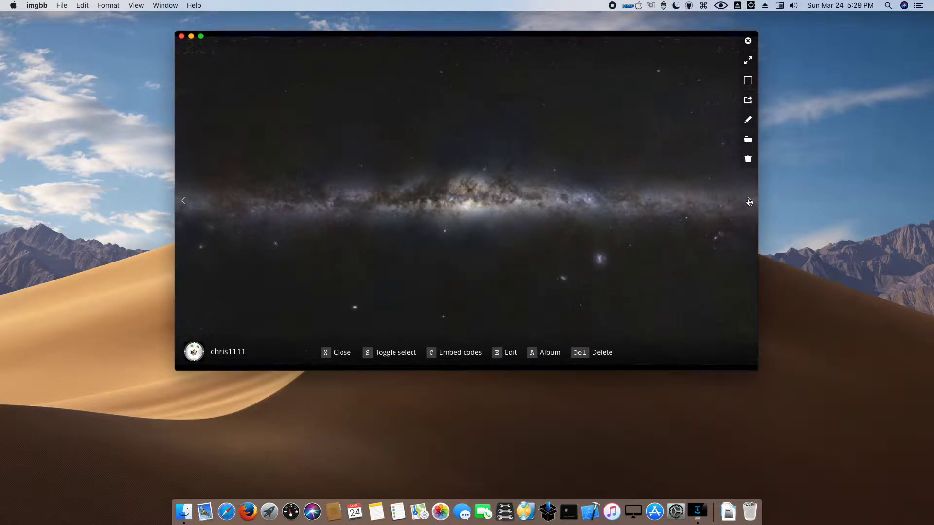
pyautogui.click(749, 202)
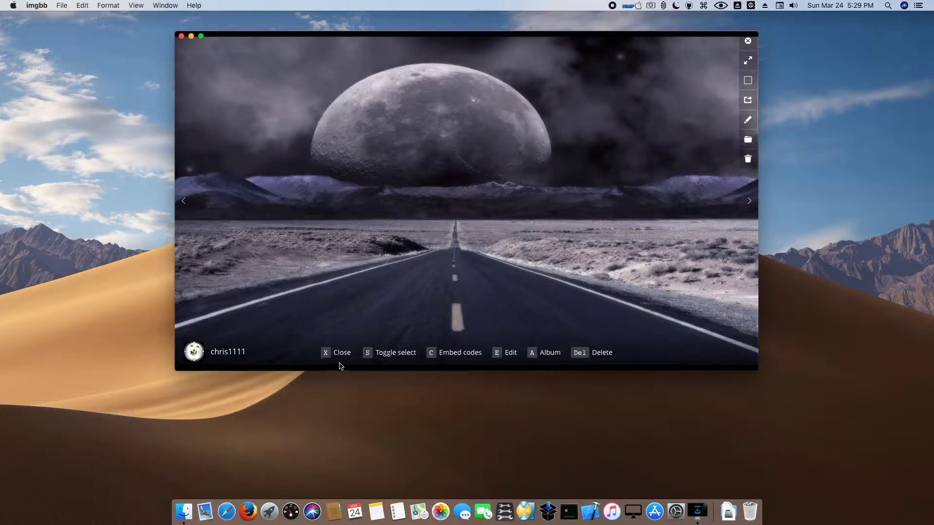
pyautogui.click(749, 202)
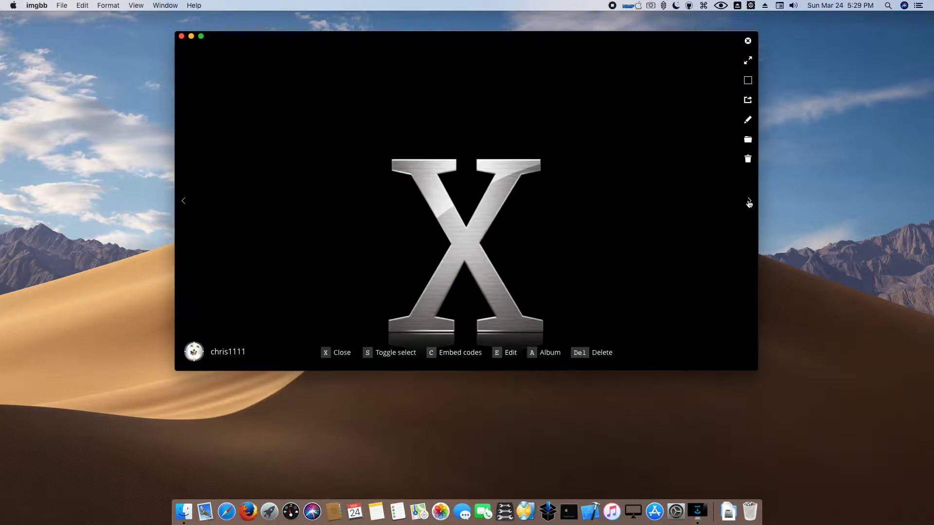
pyautogui.click(749, 202)
pyautogui.click(749, 202)
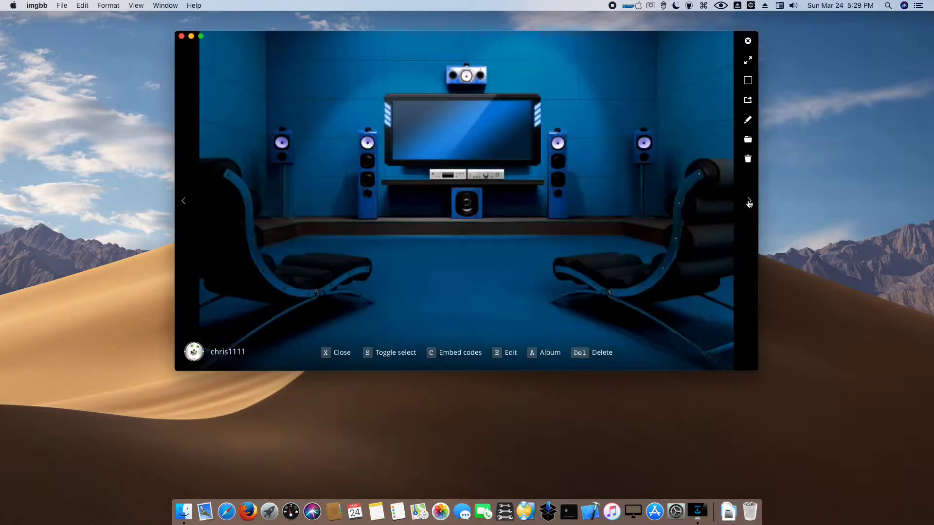
pyautogui.click(749, 202)
pyautogui.click(749, 201)
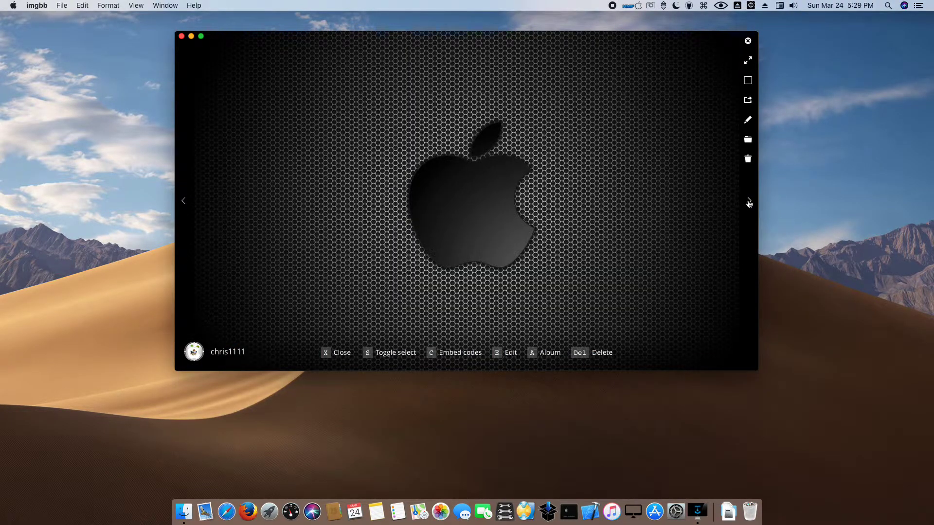
pyautogui.click(749, 202)
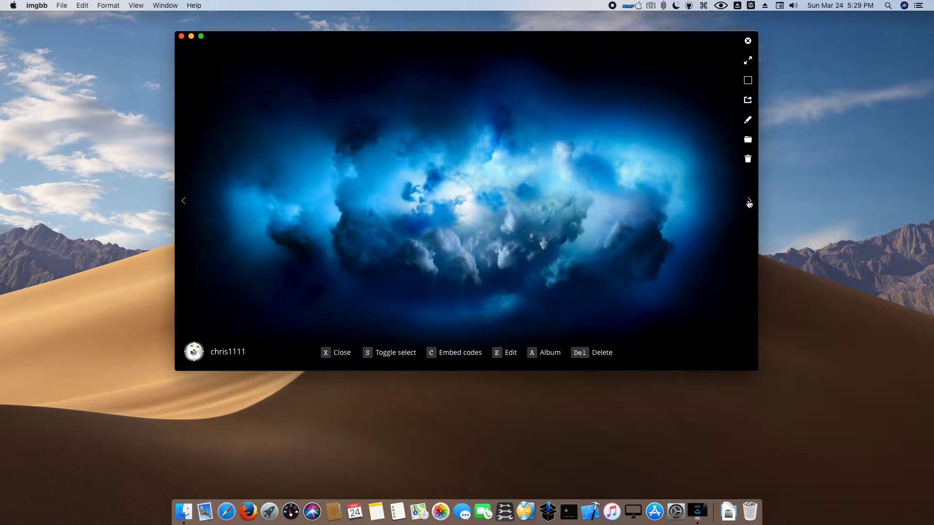
pyautogui.click(749, 202)
pyautogui.click(749, 202)
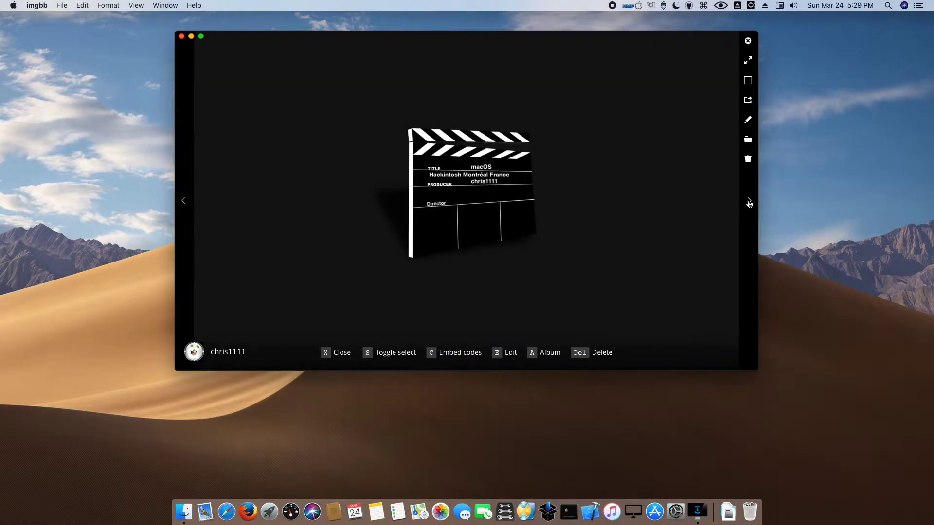
pyautogui.click(750, 202)
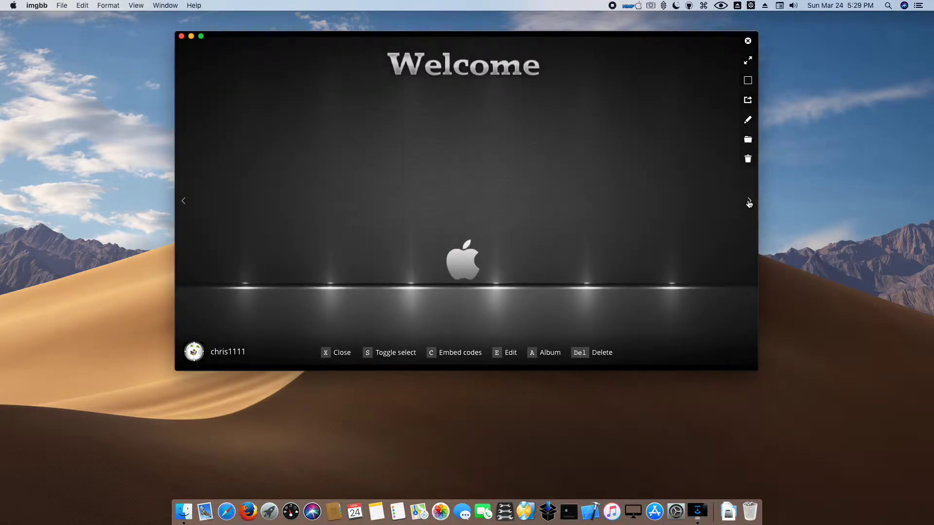
pyautogui.click(749, 202)
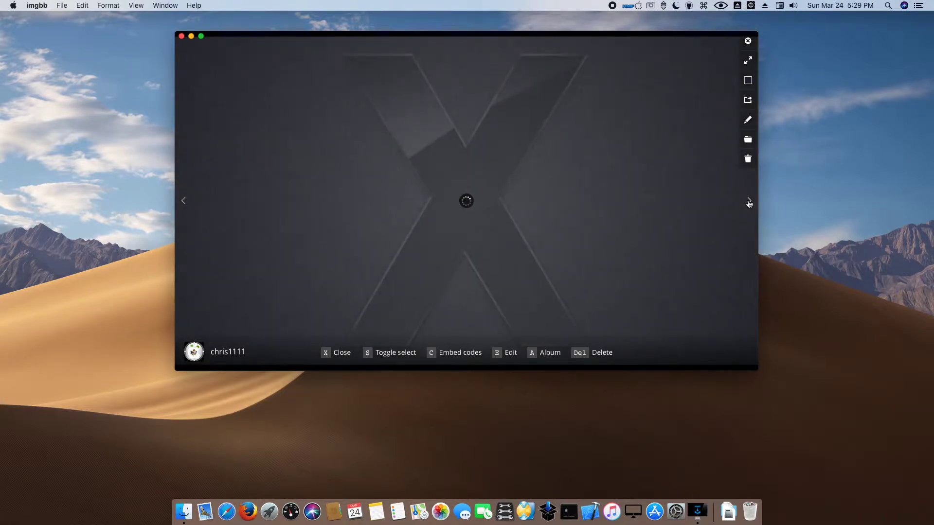
pyautogui.click(749, 202)
pyautogui.click(749, 202)
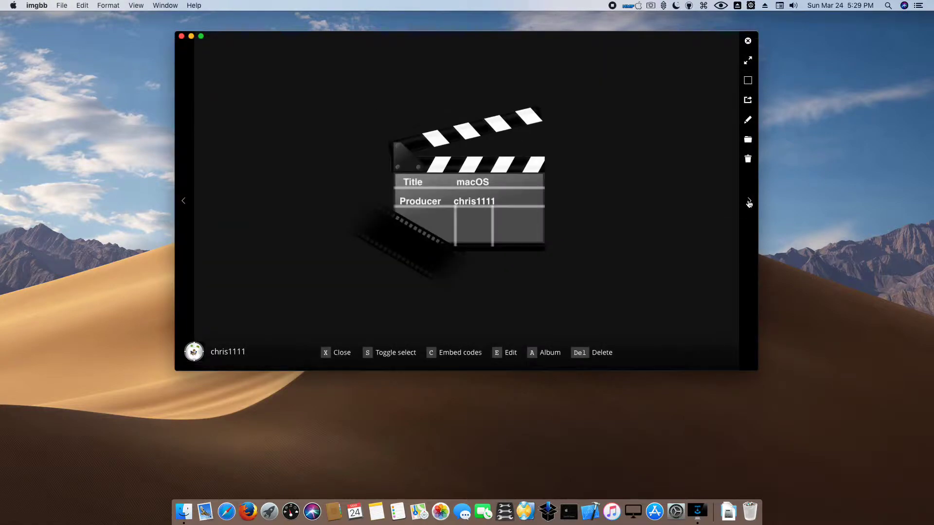
pyautogui.click(749, 201)
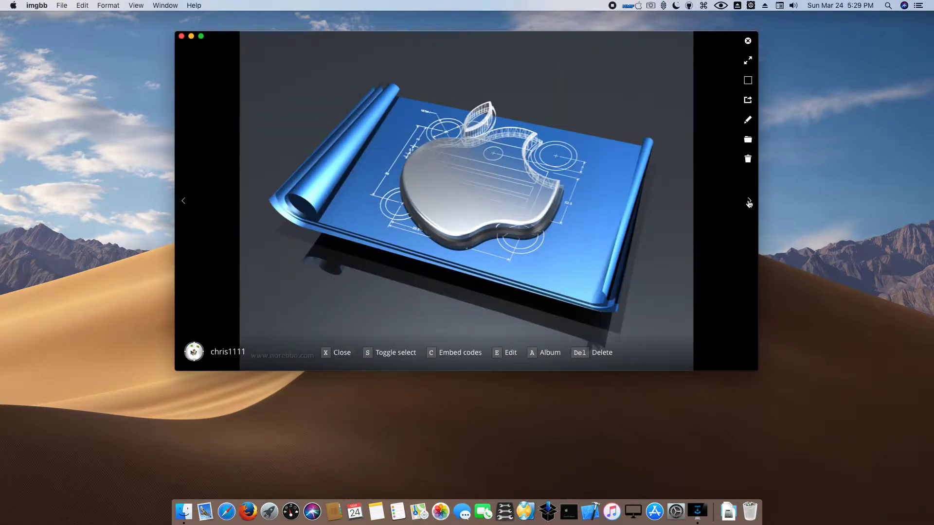
pyautogui.click(749, 202)
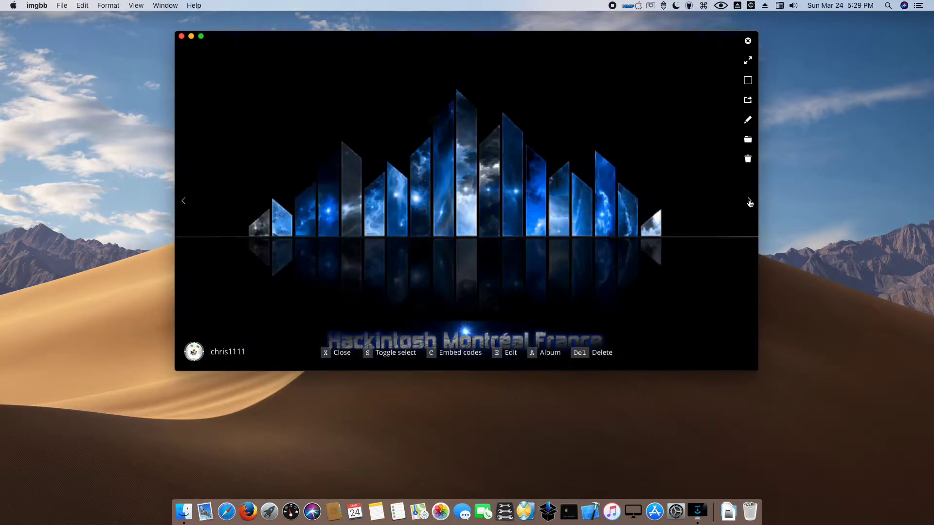
pyautogui.click(749, 202)
pyautogui.click(749, 202)
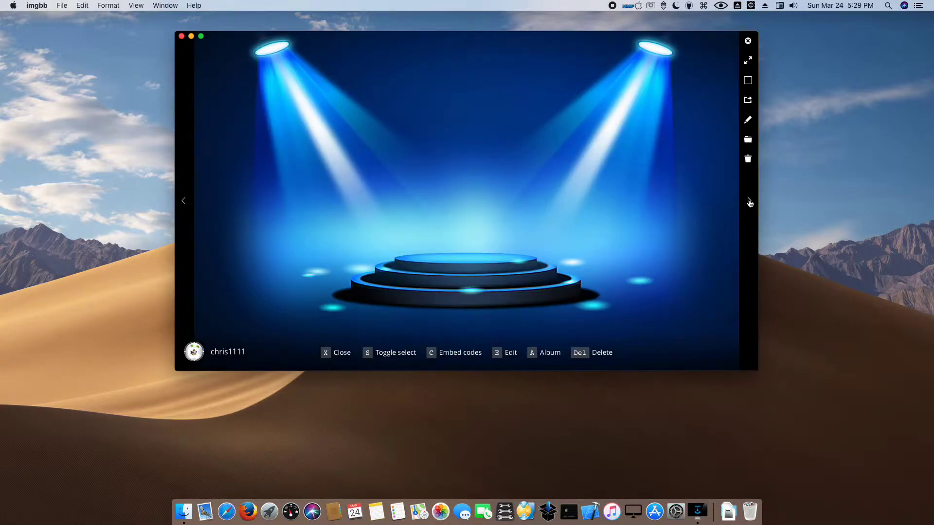
pyautogui.click(749, 202)
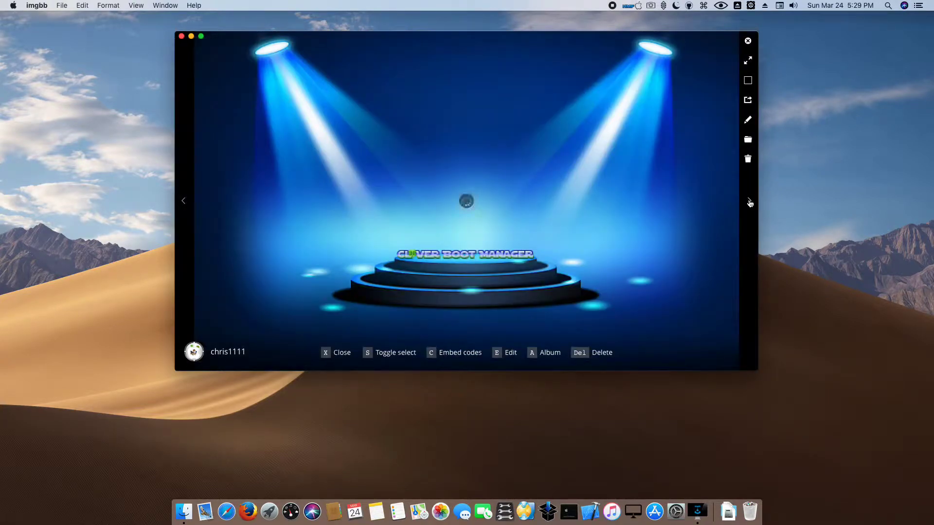
pyautogui.click(749, 202)
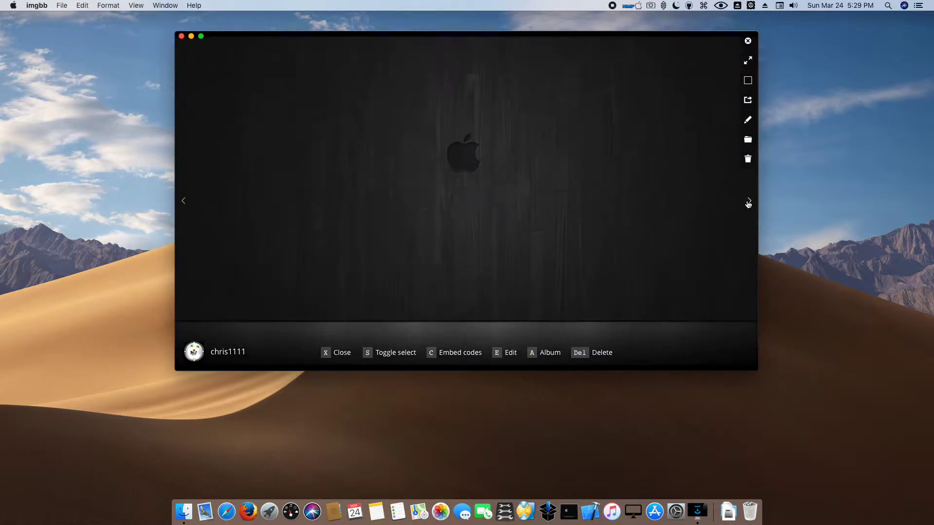
pyautogui.click(744, 44)
# - From the imgbb home page, load all flag PNGs from Downloads > Pays into the uploader
pyautogui.click(726, 45)
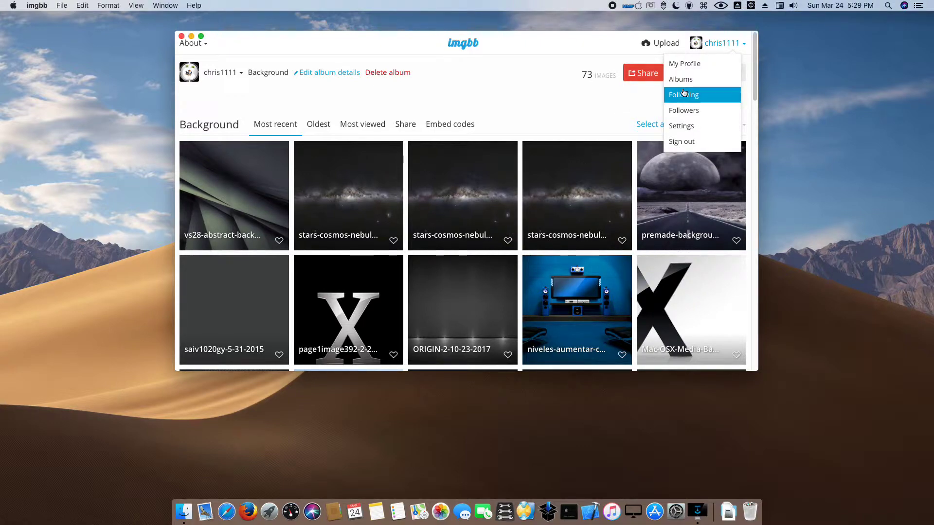
pyautogui.click(465, 44)
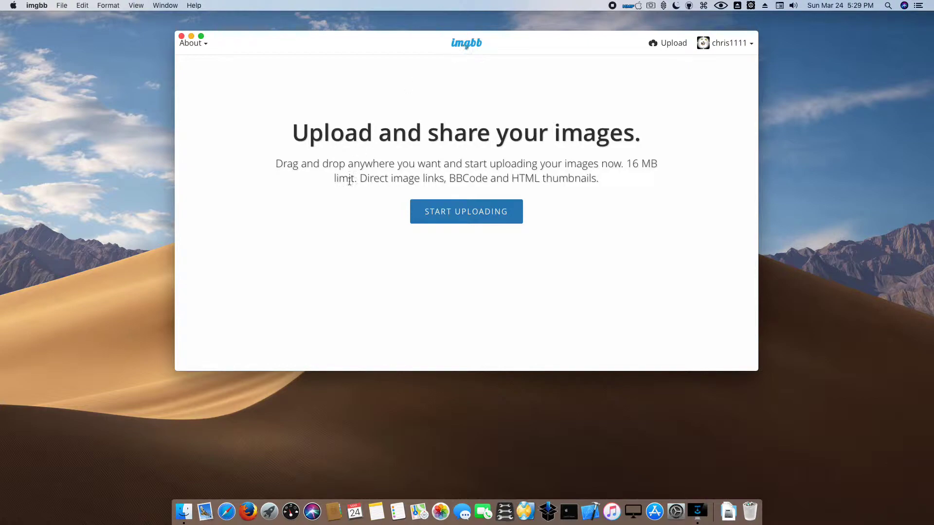
pyautogui.click(442, 215)
pyautogui.click(316, 181)
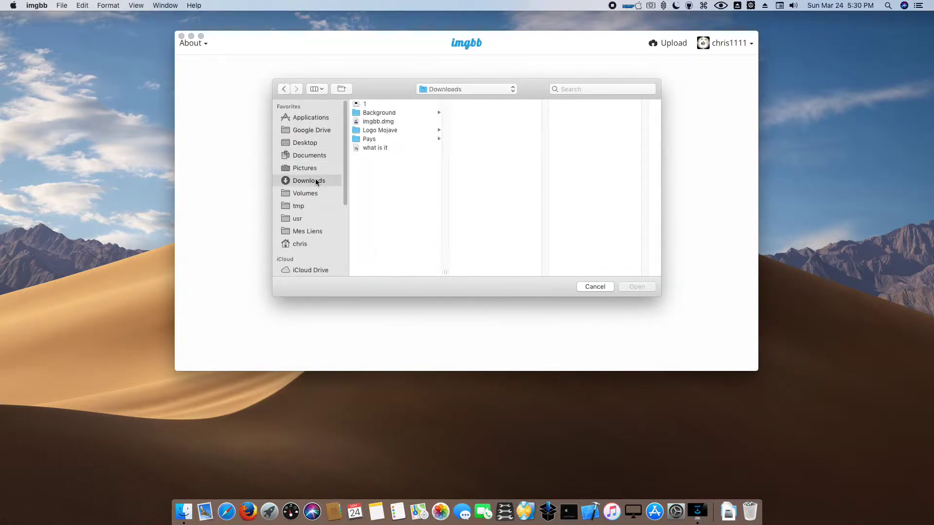
pyautogui.click(375, 140)
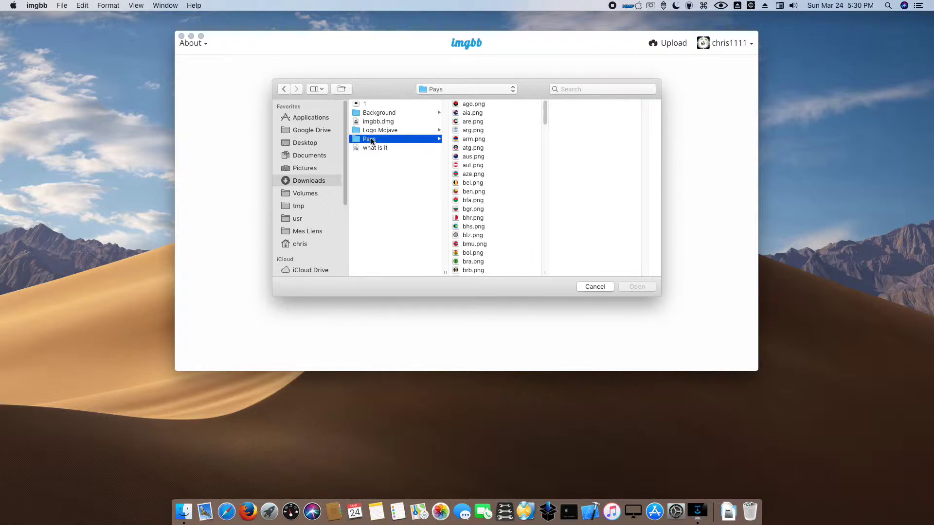
pyautogui.scroll(-15, 516, 204)
pyautogui.moveTo(497, 272); pyautogui.dragTo(457, 86)
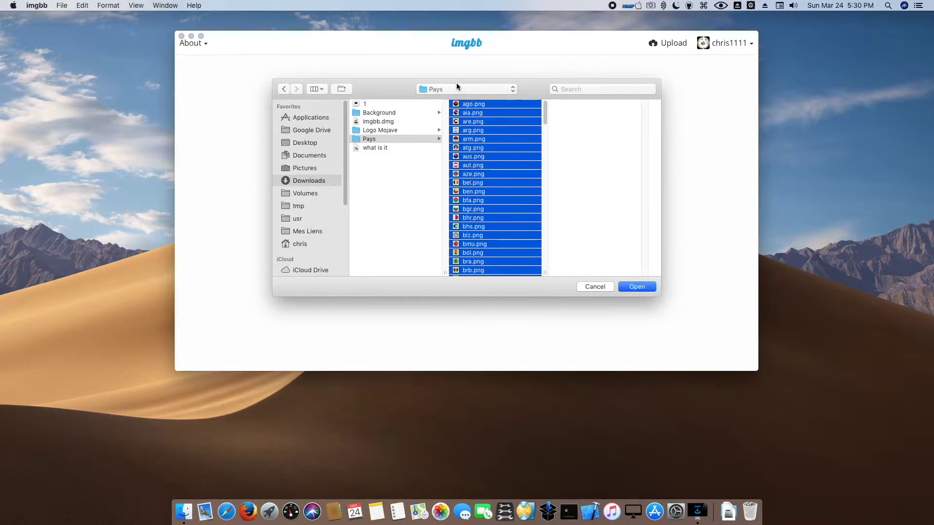
pyautogui.click(639, 287)
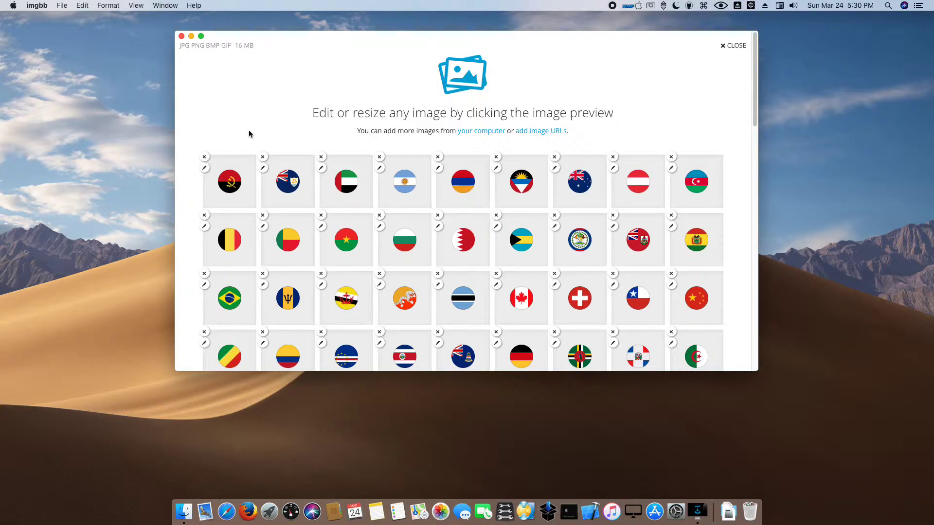
# - Set the destination album to Logo Mojave (Public) and upload the flags
pyautogui.scroll(-15, 295, 209)
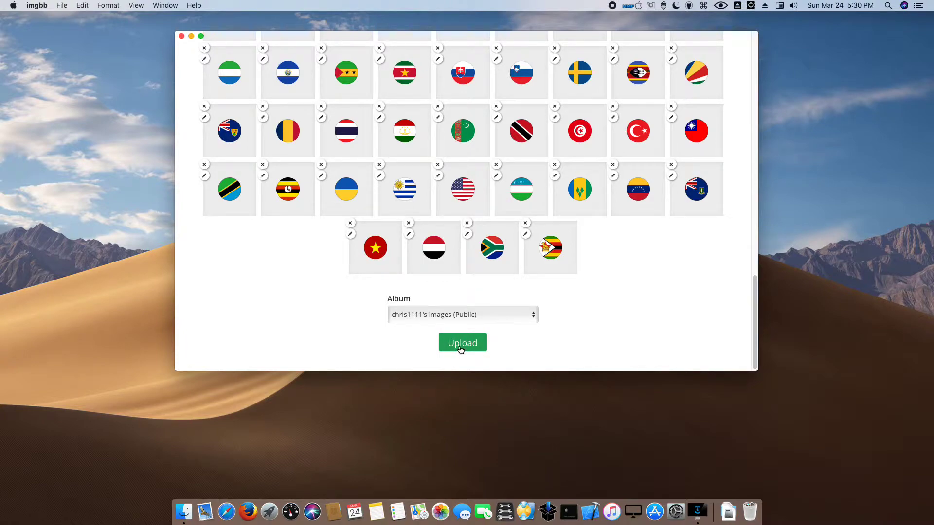
pyautogui.click(444, 319)
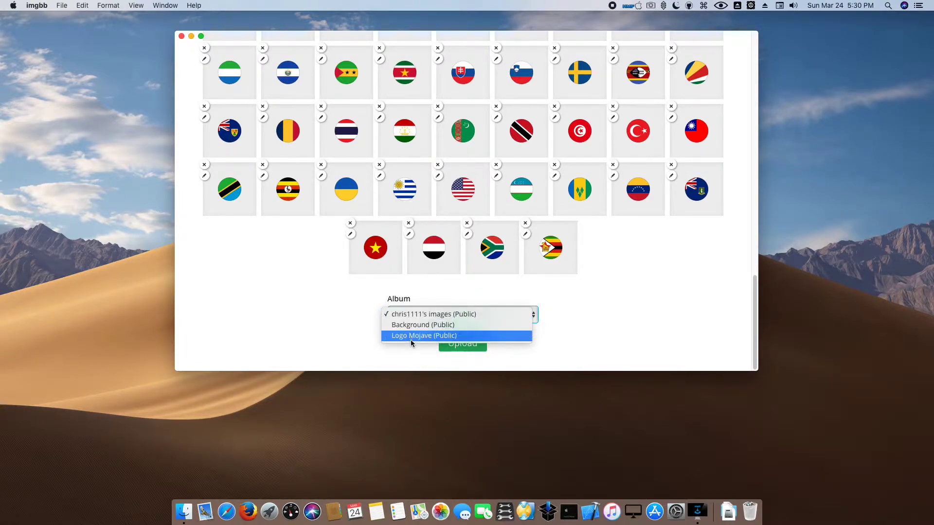
pyautogui.click(411, 336)
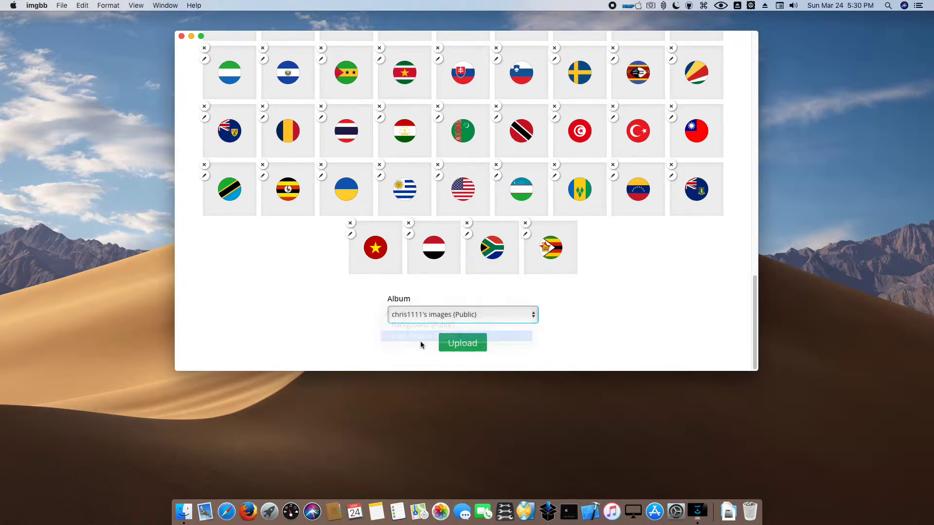
pyautogui.click(474, 346)
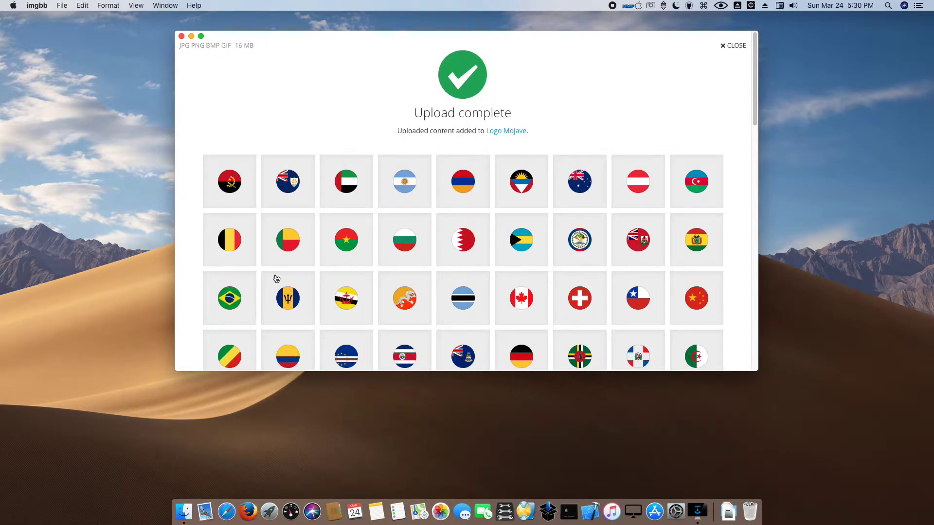
# - Keep Direct links as the embed code format and close the upload results
pyautogui.scroll(-20, 276, 279)
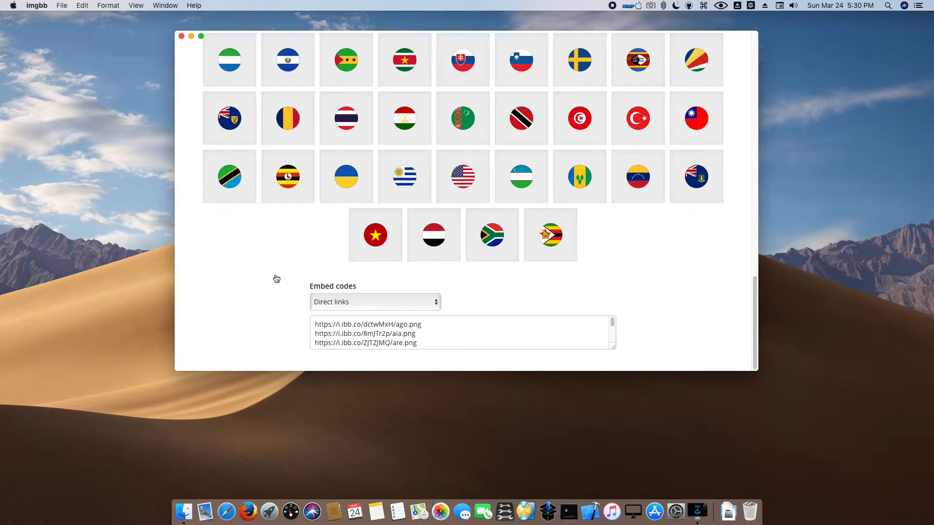
pyautogui.click(355, 302)
pyautogui.click(354, 303)
pyautogui.scroll(20, 467, 305)
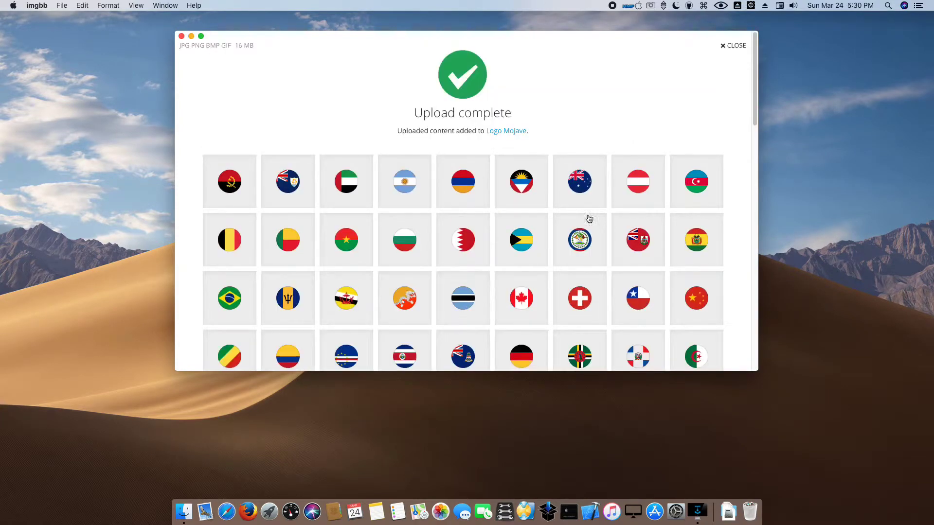
pyautogui.click(739, 44)
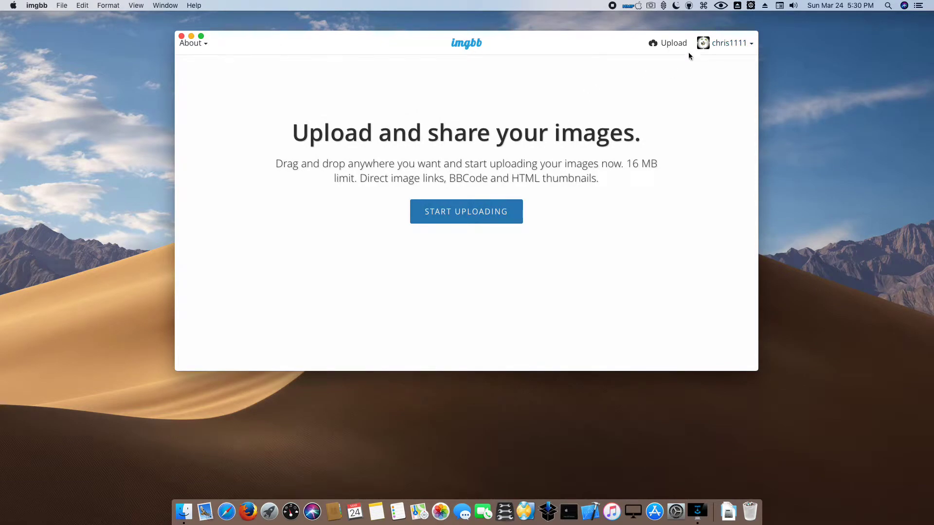
# - Open the Logo Mojave album from the Albums list and view the zwe (Zimbabwe) flag full-window
pyautogui.click(728, 43)
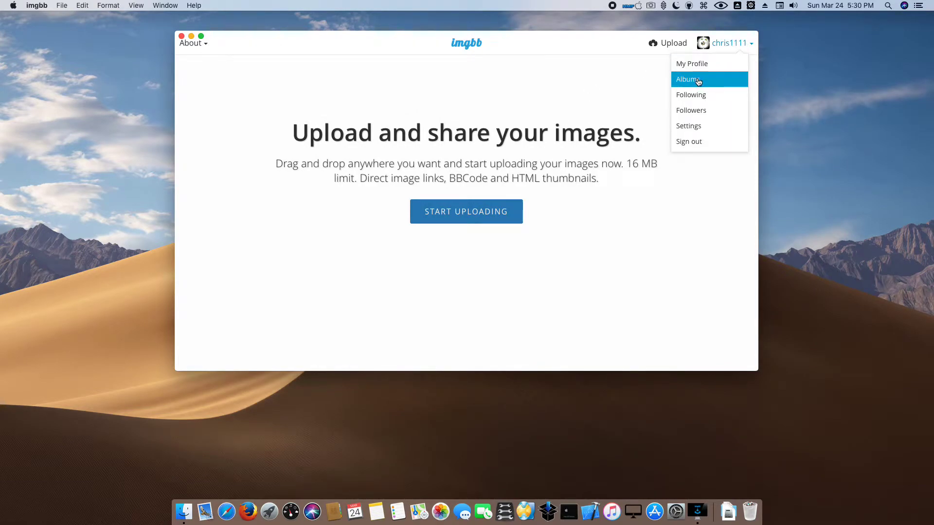
pyautogui.click(699, 81)
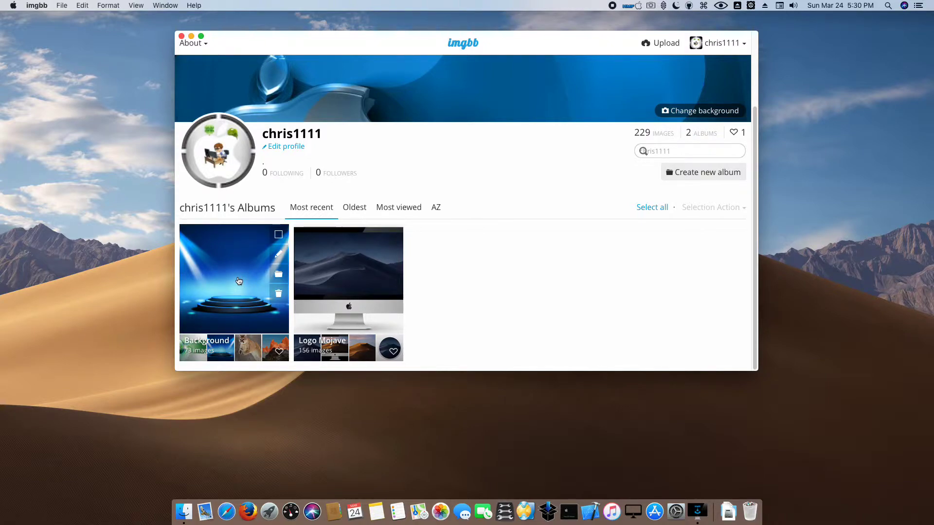
pyautogui.click(343, 275)
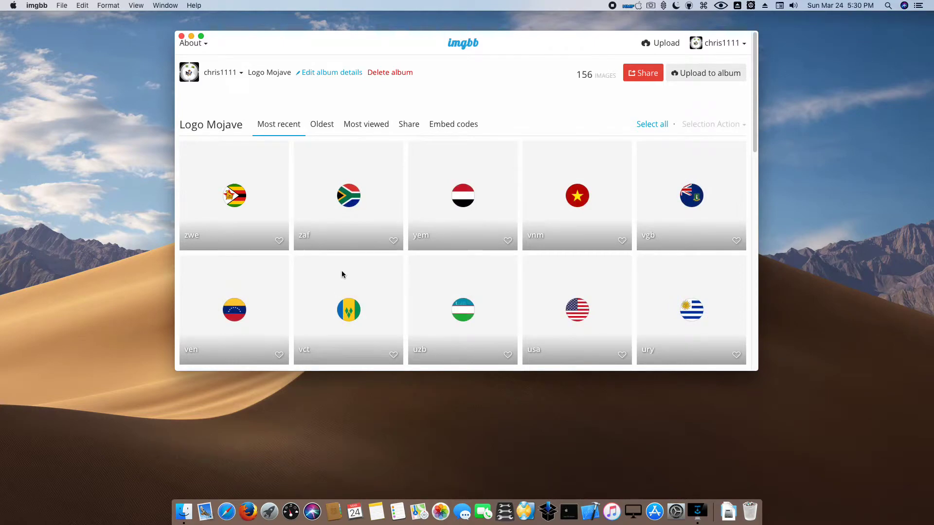
pyautogui.click(242, 201)
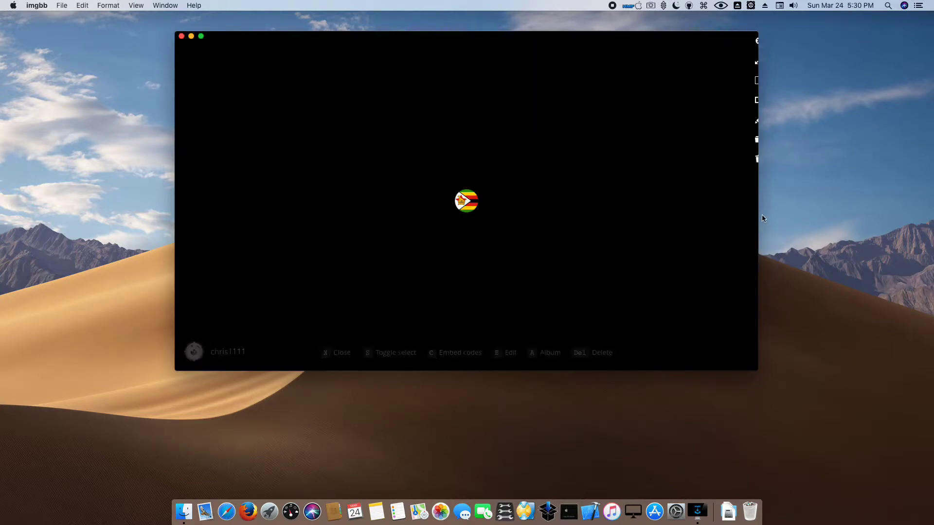
# - Step through 24 more flags in the Logo Mojave full-window viewer
pyautogui.click(750, 201)
pyautogui.click(749, 200)
pyautogui.click(749, 201)
pyautogui.click(750, 201)
pyautogui.click(750, 201)
pyautogui.click(751, 202)
pyautogui.click(751, 201)
pyautogui.click(751, 201)
pyautogui.click(750, 202)
pyautogui.click(750, 202)
pyautogui.click(751, 201)
pyautogui.click(750, 201)
pyautogui.click(751, 201)
pyautogui.click(751, 201)
pyautogui.click(750, 202)
pyautogui.click(751, 201)
pyautogui.click(750, 201)
pyautogui.click(750, 201)
pyautogui.click(749, 201)
pyautogui.click(750, 201)
pyautogui.click(749, 202)
pyautogui.click(749, 202)
pyautogui.click(750, 202)
pyautogui.click(750, 201)
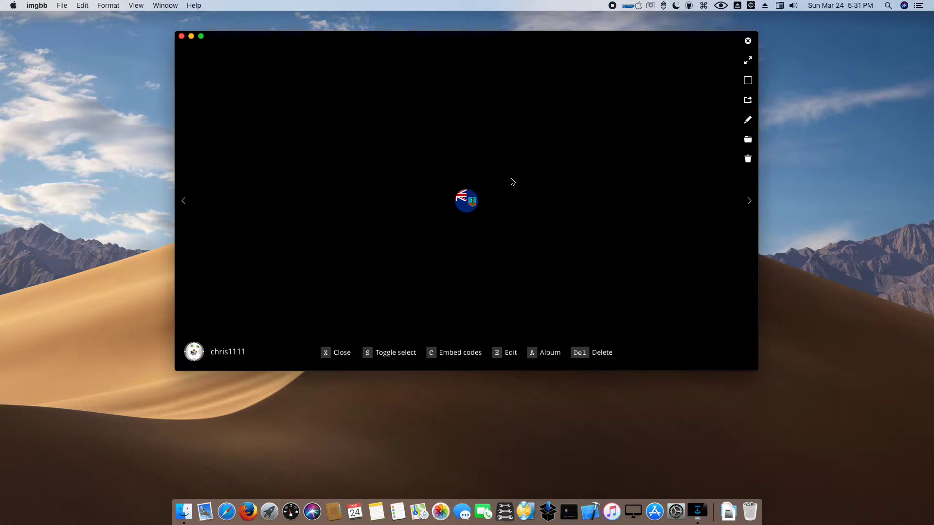
# - Open the Montserrat flag's page, then return to the profile's Albums list
pyautogui.click(462, 202)
pyautogui.click(737, 47)
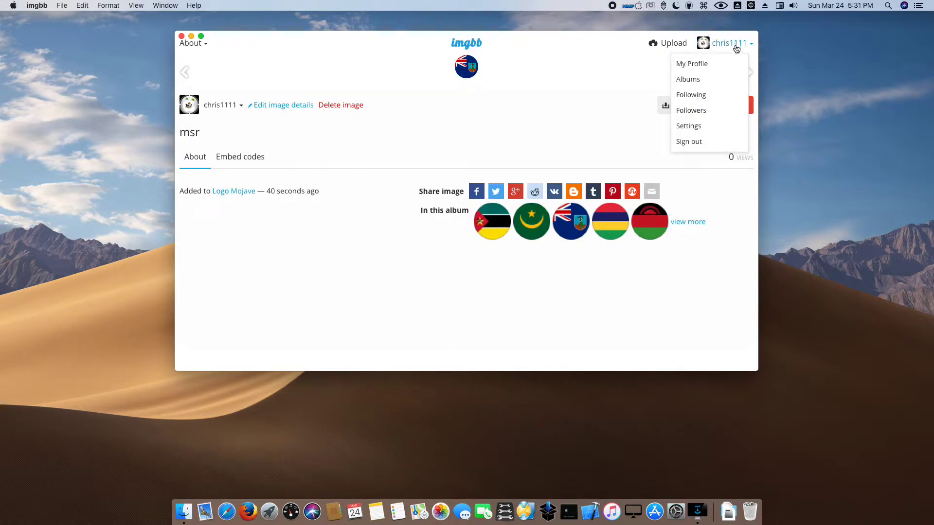
pyautogui.click(694, 84)
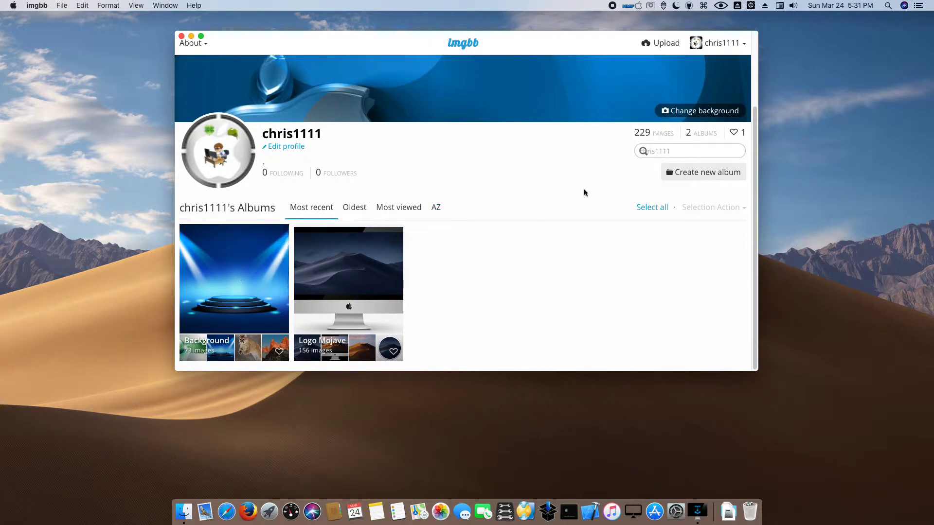
# - Open the 229 Images list and scroll through all the flags and background wallpapers
pyautogui.click(648, 136)
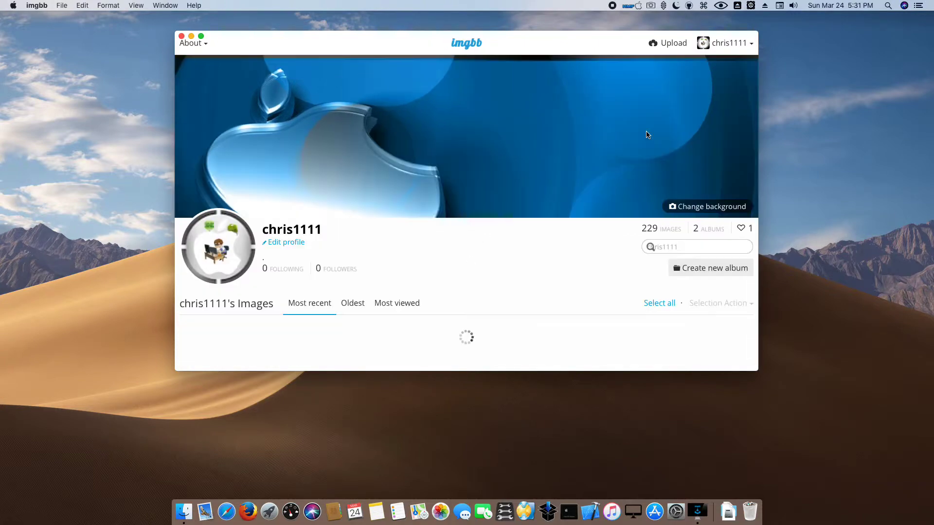
pyautogui.scroll(-15, 302, 272)
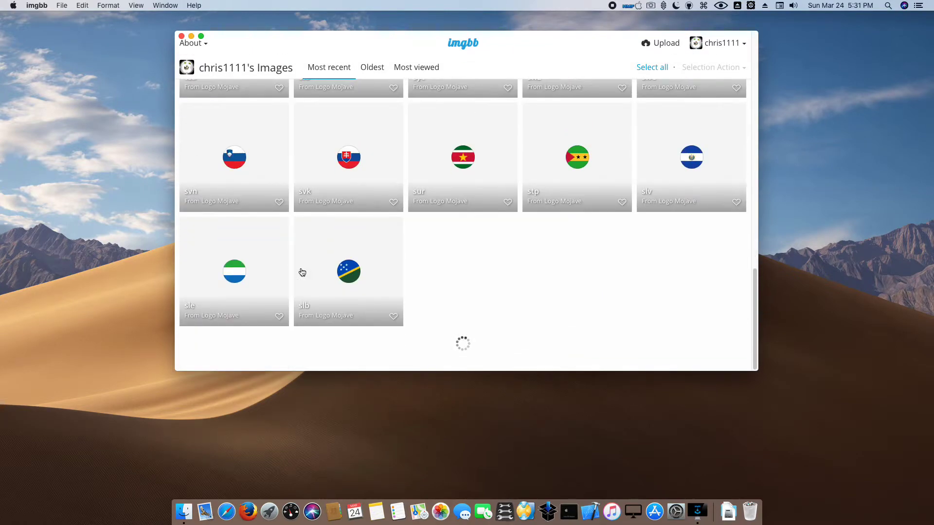
pyautogui.scroll(-10, 352, 277)
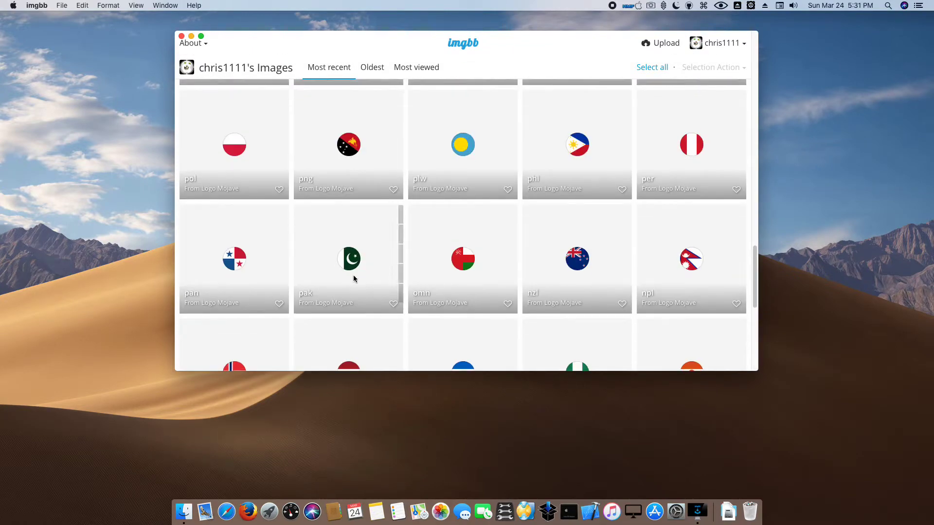
pyautogui.scroll(-5, 354, 279)
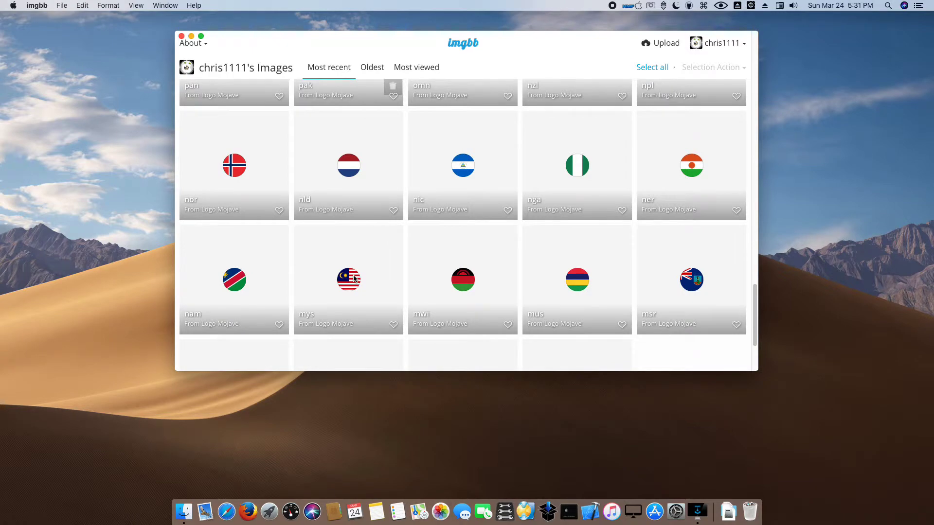
pyautogui.scroll(-18, 368, 282)
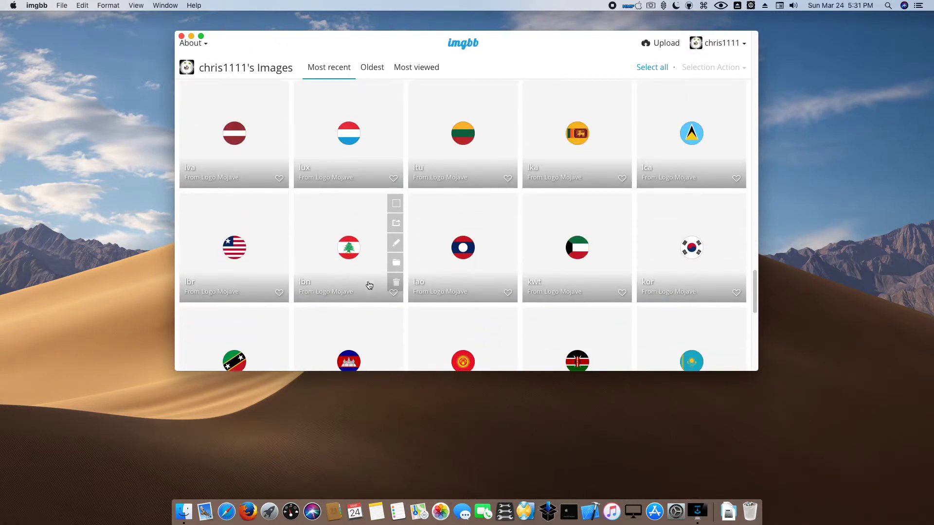
pyautogui.scroll(-1, 369, 286)
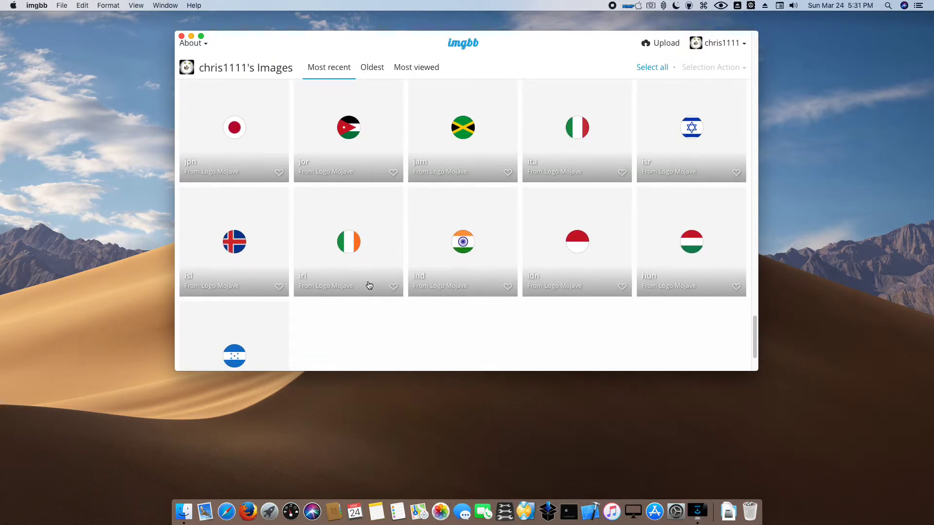
pyautogui.scroll(-15, 360, 241)
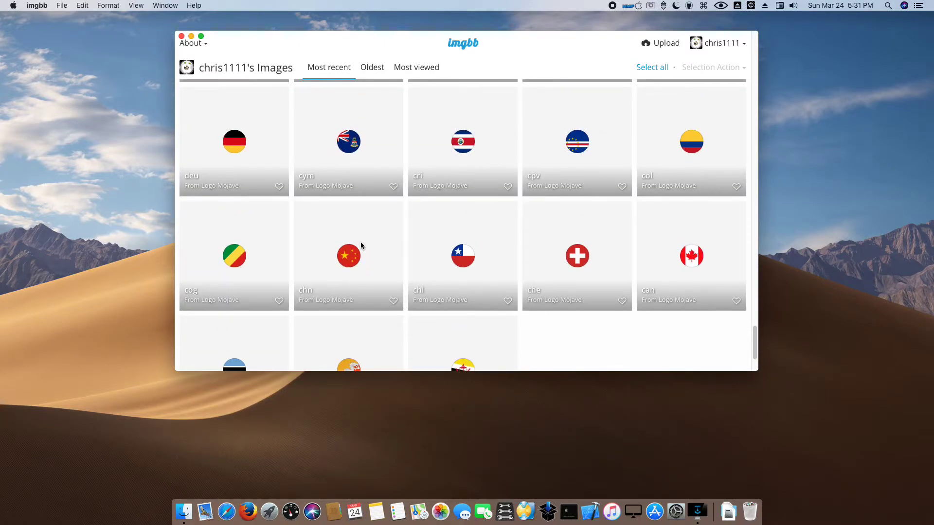
pyautogui.scroll(-10, 361, 245)
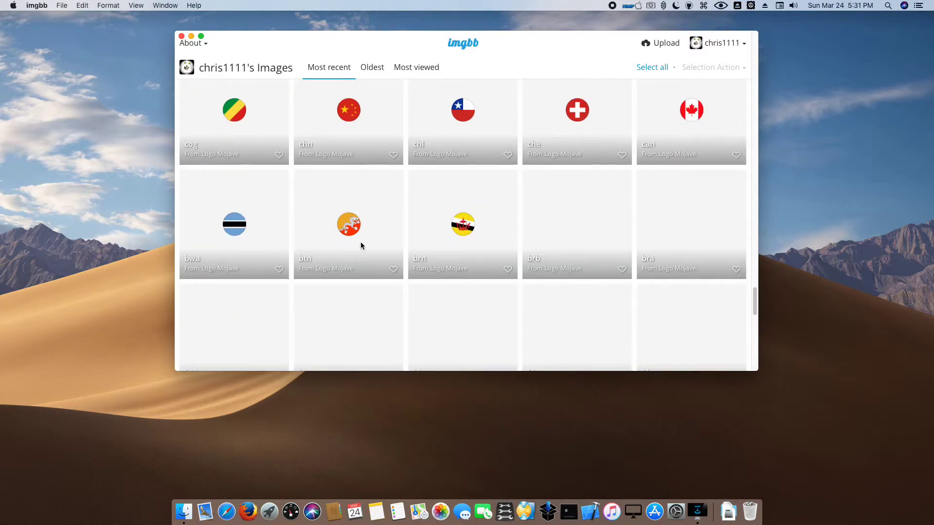
pyautogui.scroll(-20, 361, 243)
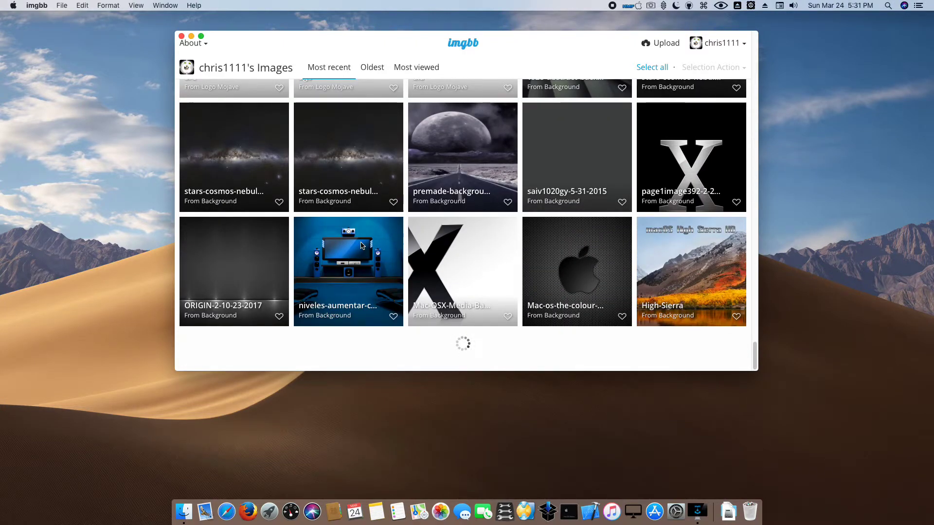
pyautogui.scroll(-1, 340, 242)
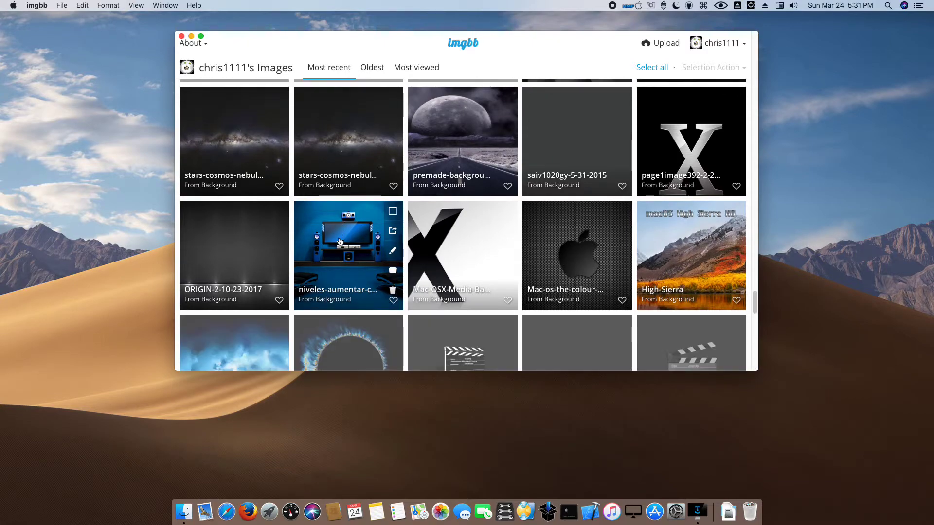
pyautogui.scroll(-10, 340, 242)
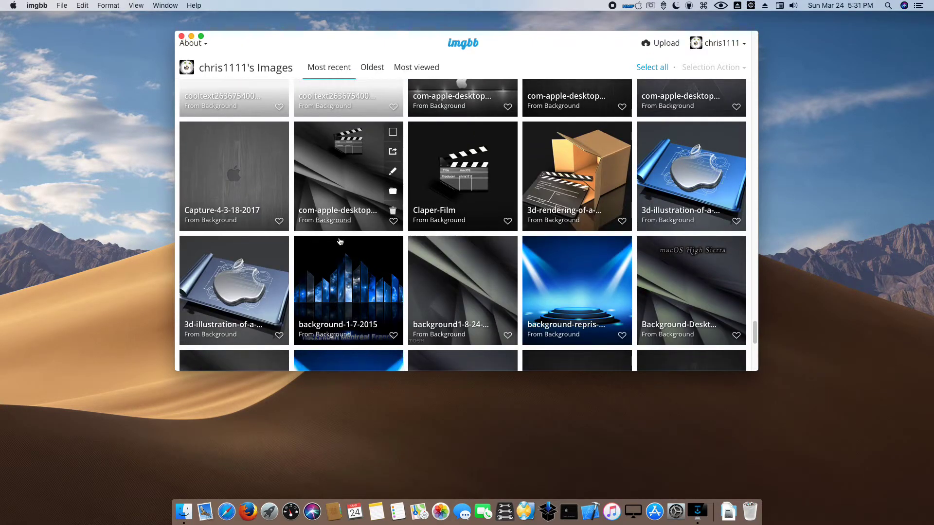
pyautogui.scroll(-8, 340, 242)
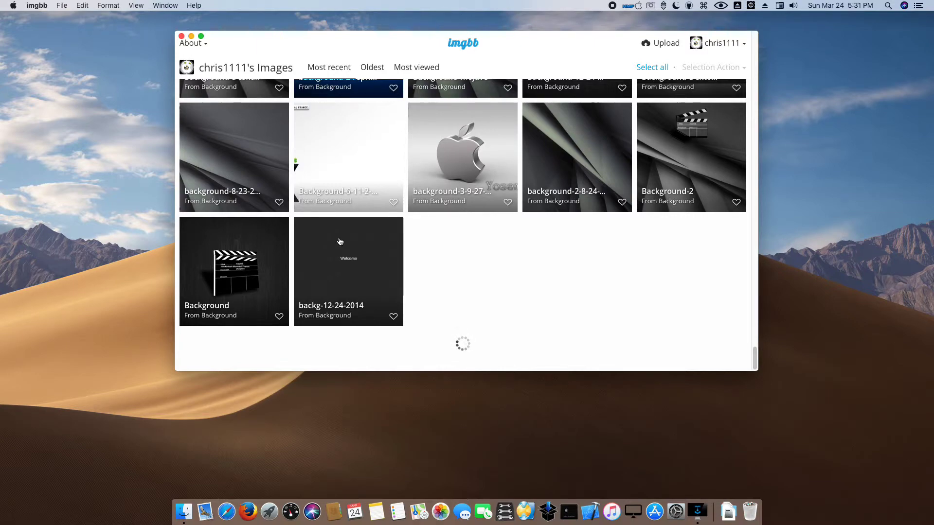
pyautogui.scroll(20, 340, 242)
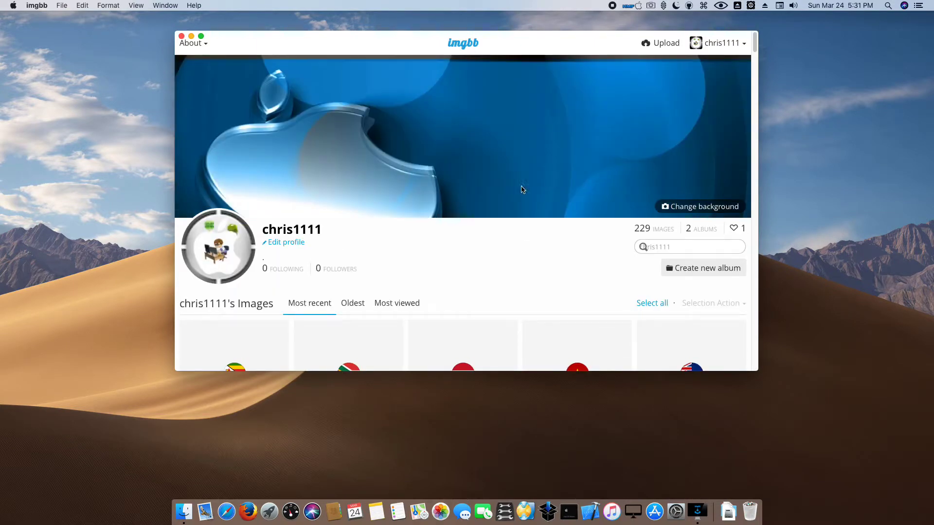
# - Open My Profile, reload the page, and look over the Edit profile settings
pyautogui.click(722, 44)
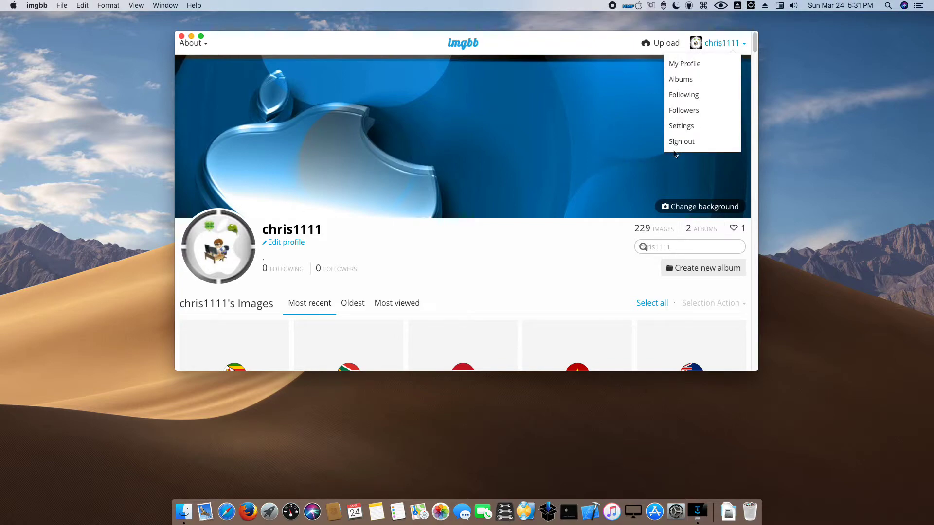
pyautogui.click(702, 64)
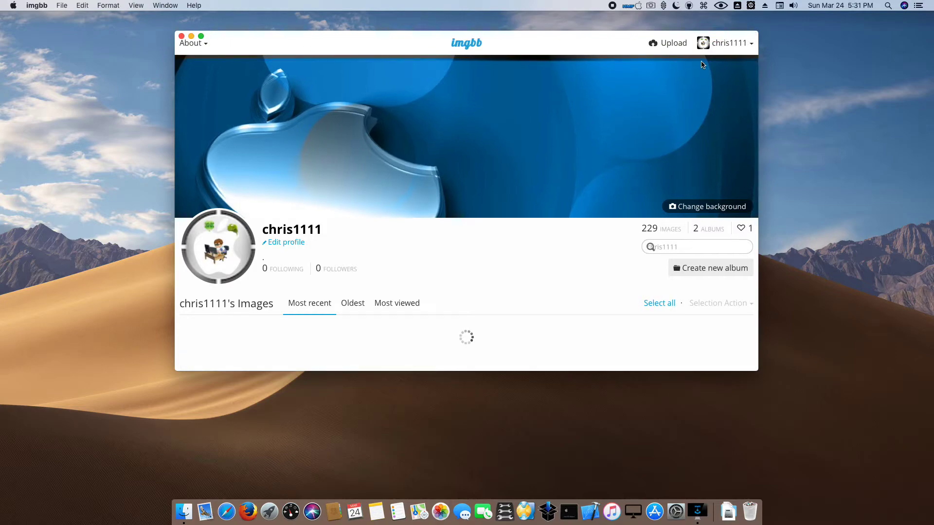
pyautogui.scroll(-5, 505, 203)
pyautogui.scroll(4, 504, 204)
pyautogui.scroll(1, 504, 205)
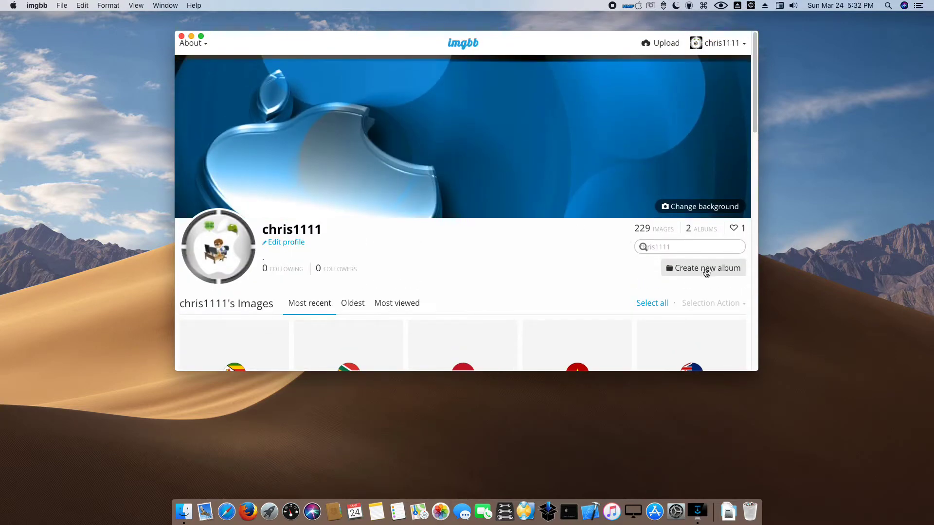
pyautogui.click(216, 263)
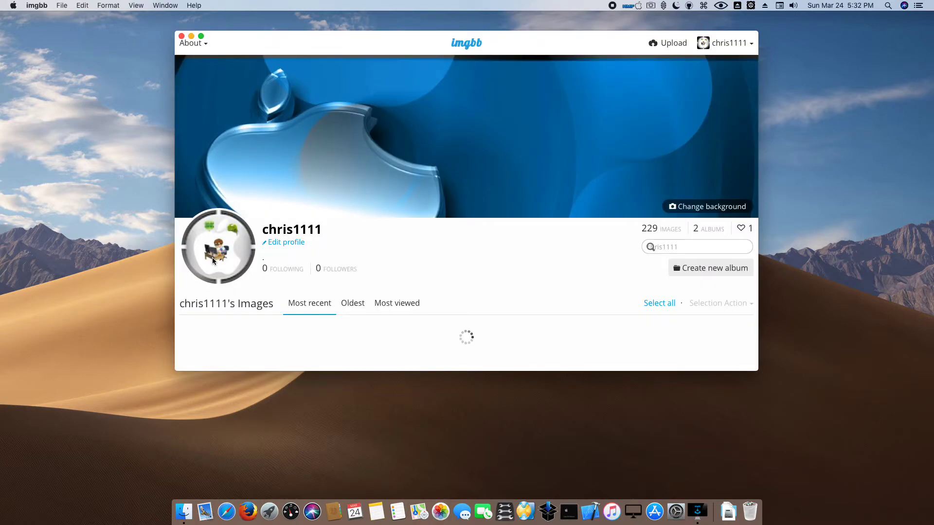
pyautogui.click(282, 243)
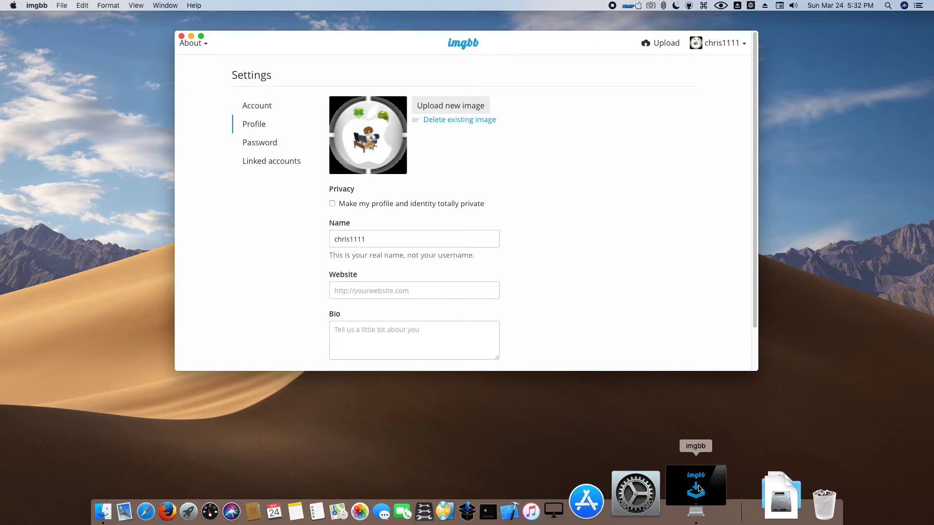
# - Return to the home page, quit imgbb from its menu, and relaunch it from Launchpad
pyautogui.click(452, 48)
pyautogui.click(41, 4)
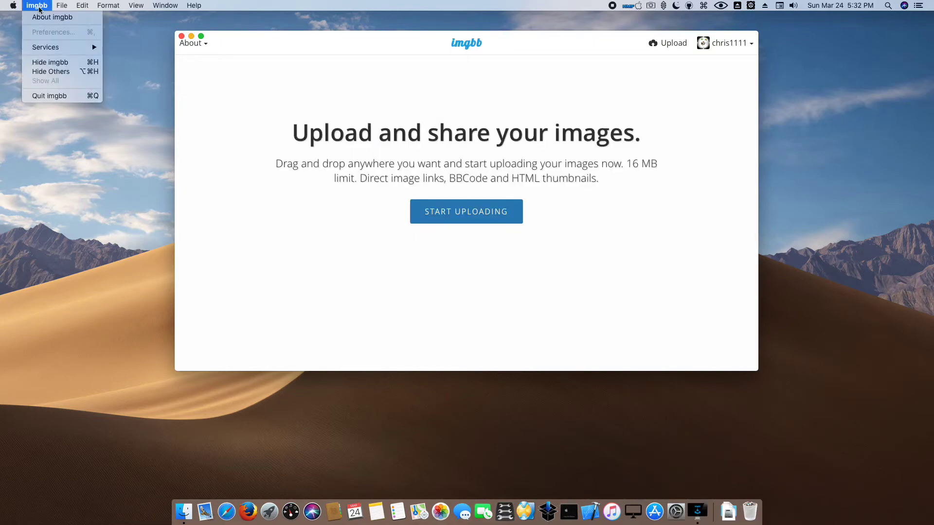
pyautogui.click(41, 96)
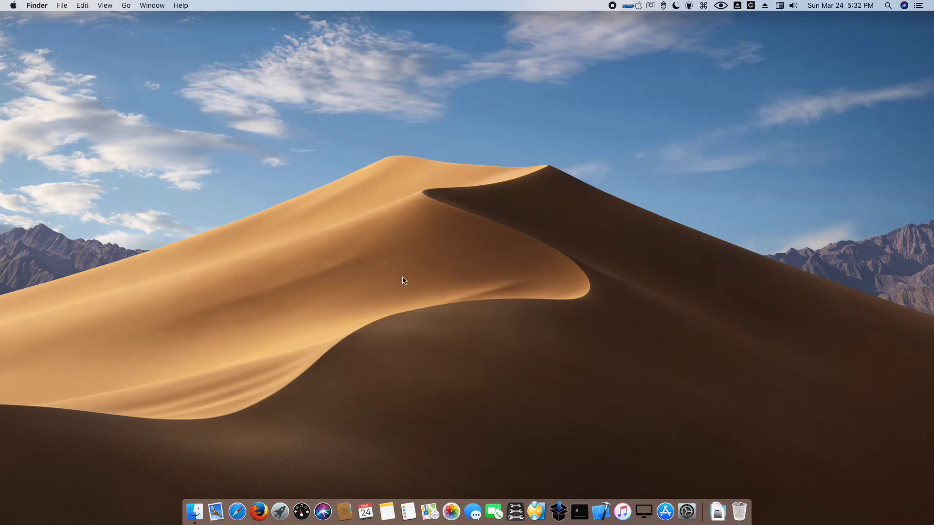
pyautogui.click(280, 511)
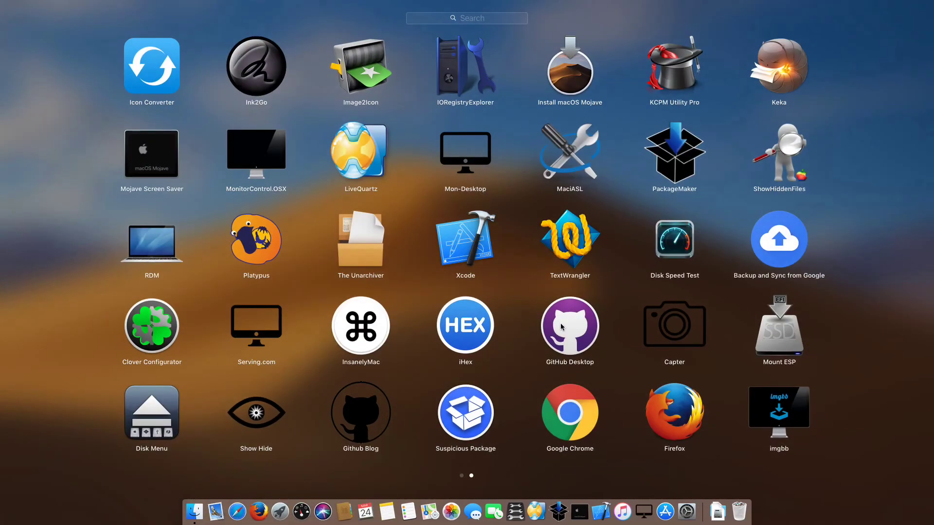
pyautogui.click(793, 413)
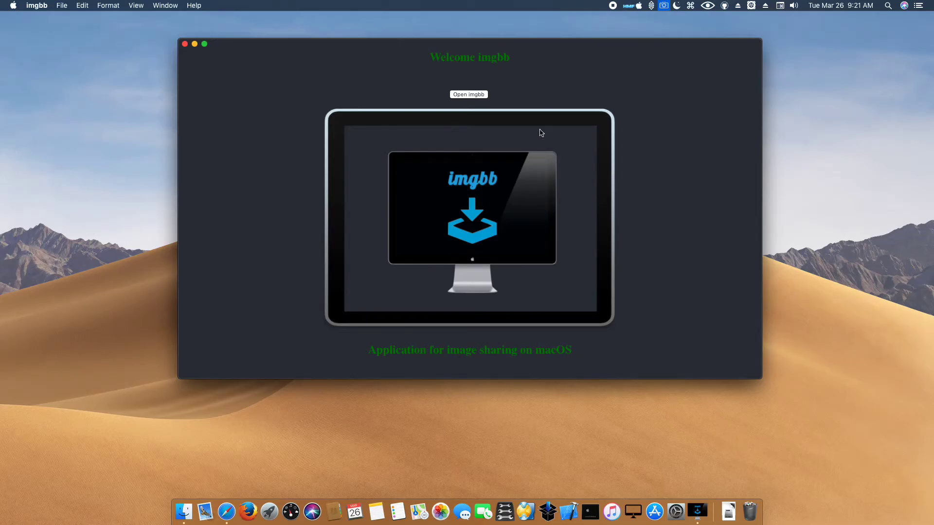
# - Nudge the window and dismiss the Dock menu, then go to the upload page via Open imgbb and quit with imgbb > Quit imgbb
pyautogui.moveTo(612, 46)
pyautogui.mouseDown()
pyautogui.moveTo(645, 44)
pyautogui.moveTo(616, 50)
pyautogui.mouseUp()
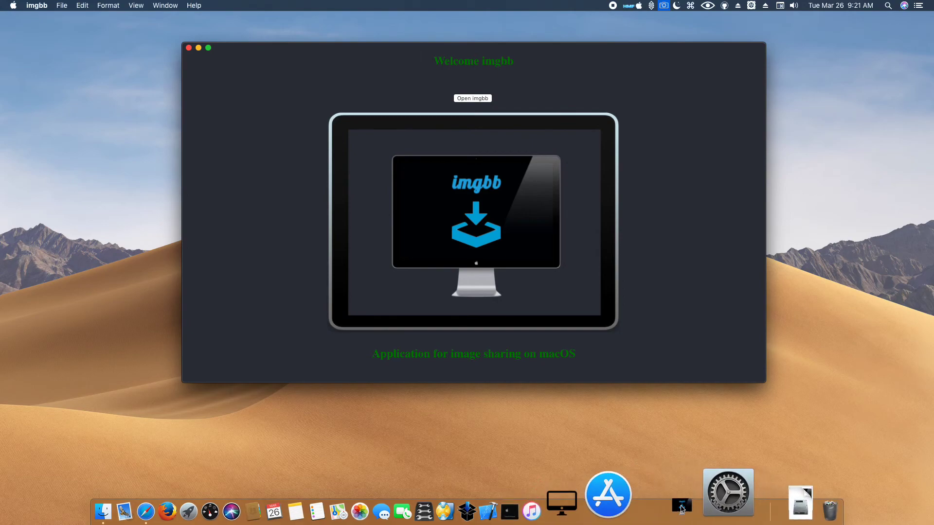
pyautogui.rightClick(682, 506)
pyautogui.moveTo(705, 407)
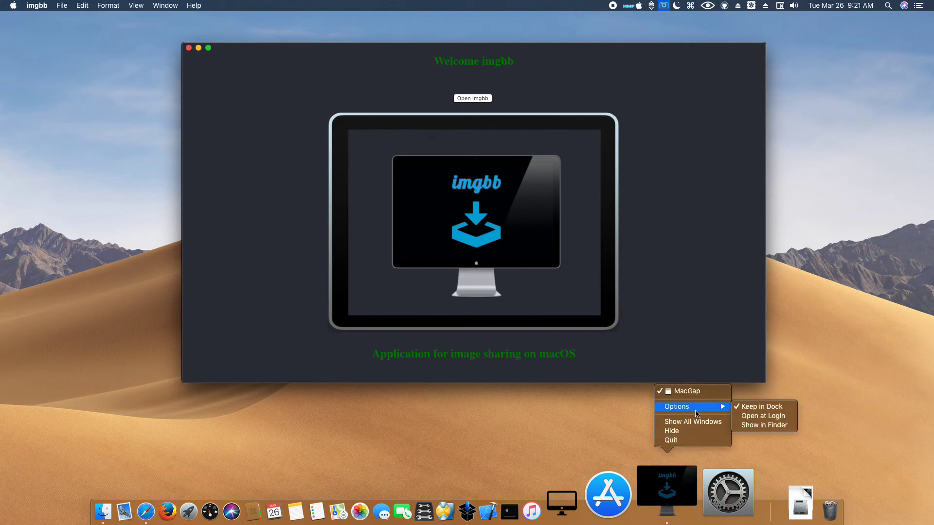
pyautogui.click(594, 107)
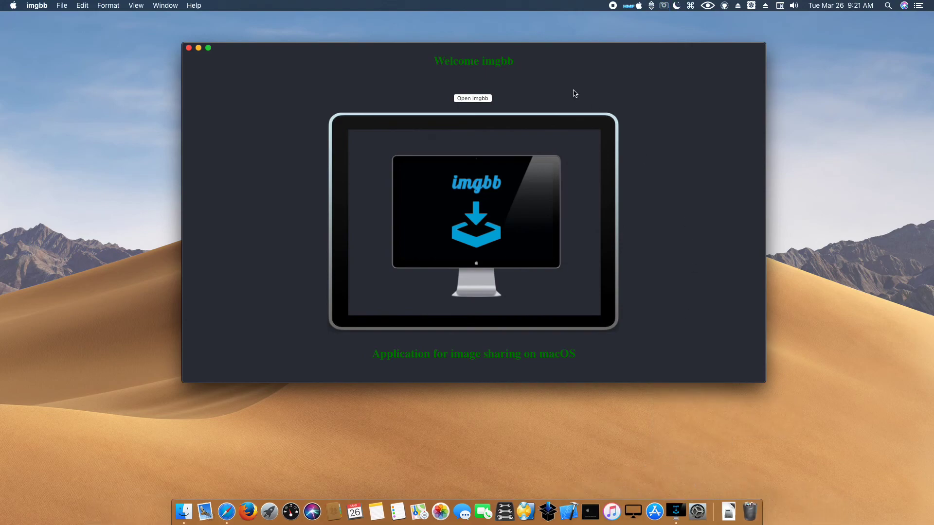
pyautogui.click(477, 99)
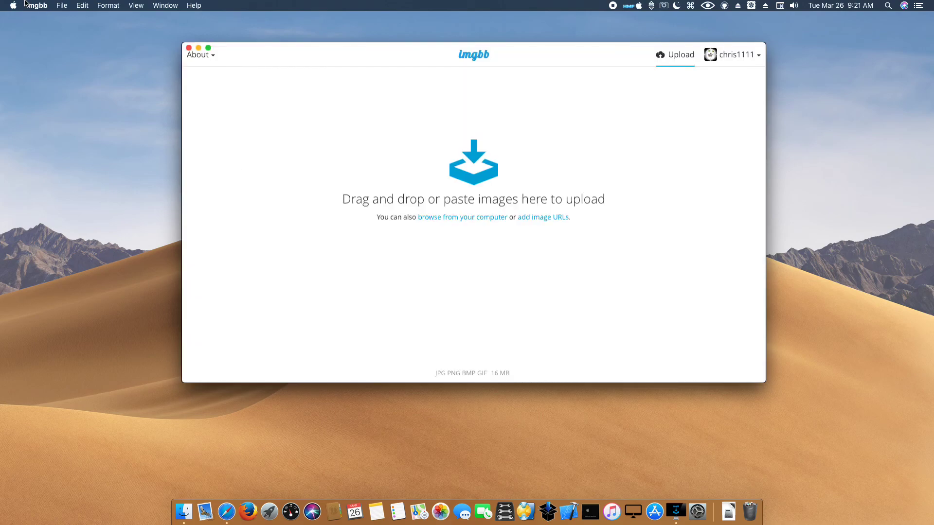
pyautogui.click(35, 6)
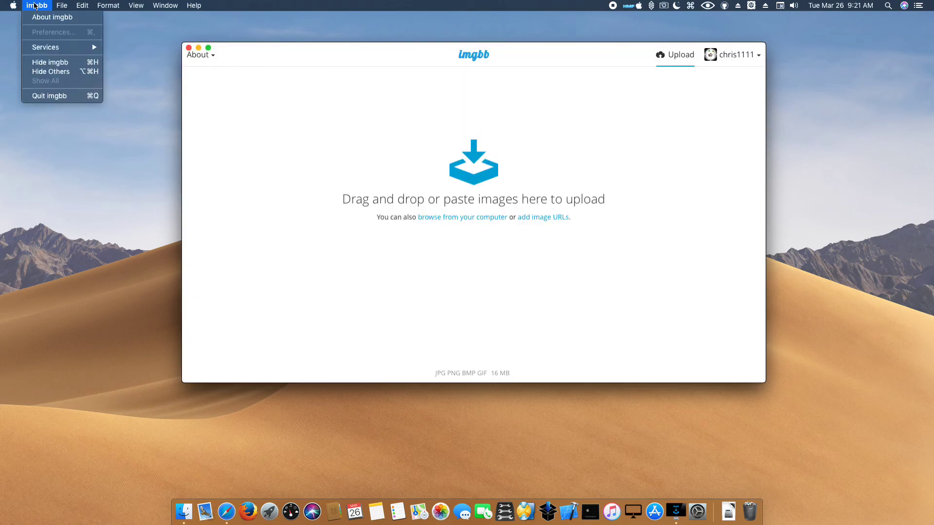
pyautogui.click(49, 97)
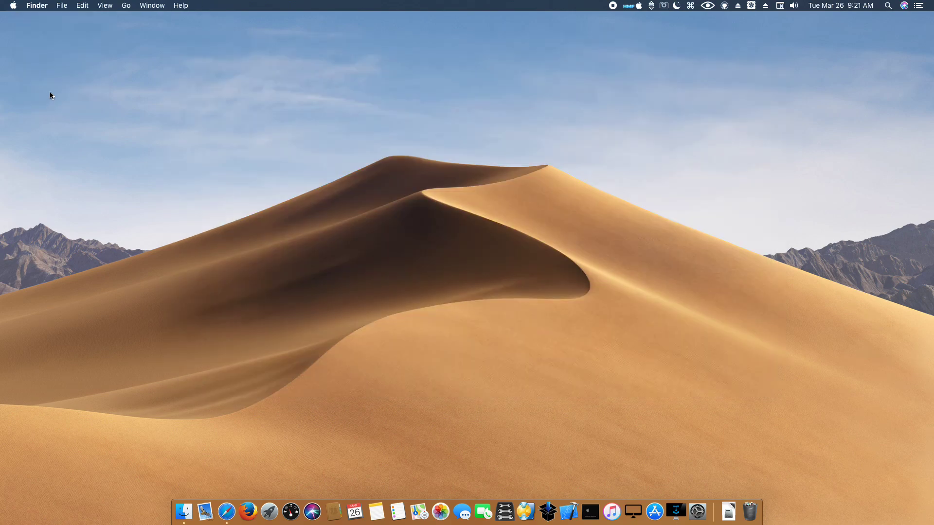